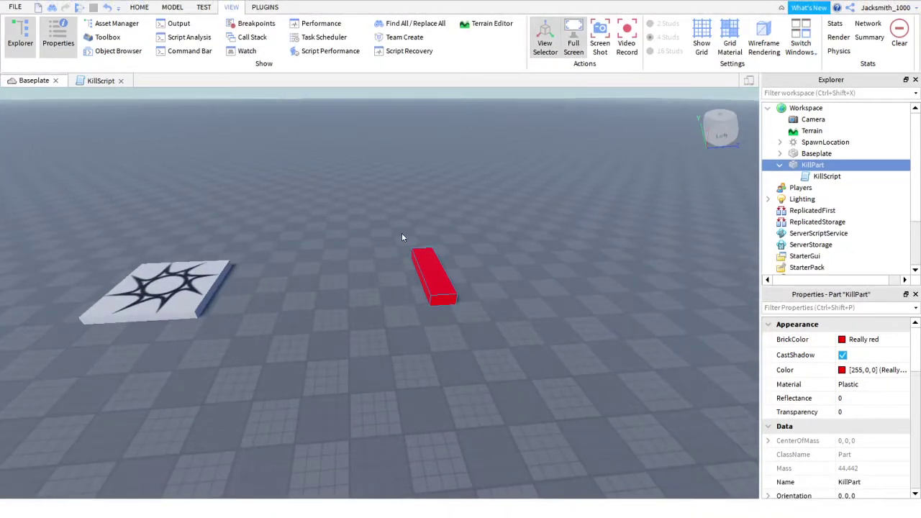
Step: Tilt the view toward the red KillPart and spawn, then switch to the Home ribbon tab
mouse_move(388, 256)
right_down()
mouse_move(383, 267)
mouse_move(384, 253)
right_up()
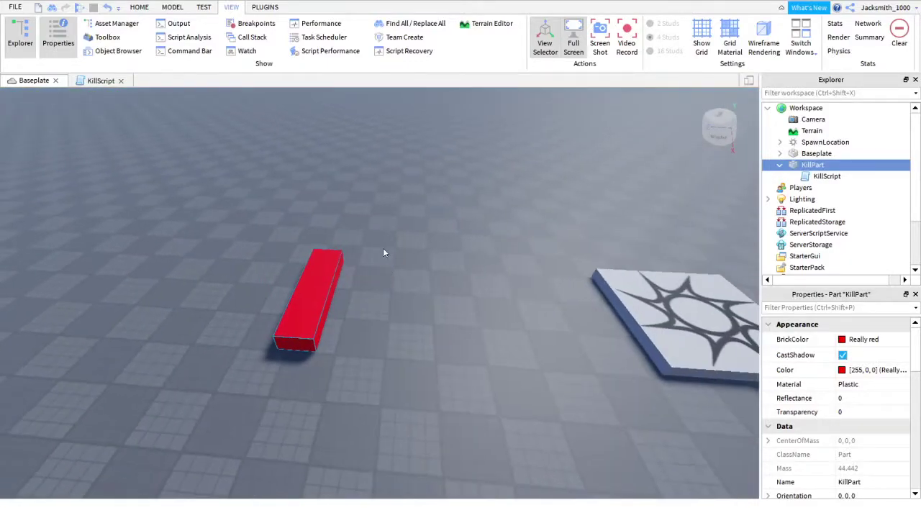
click(139, 7)
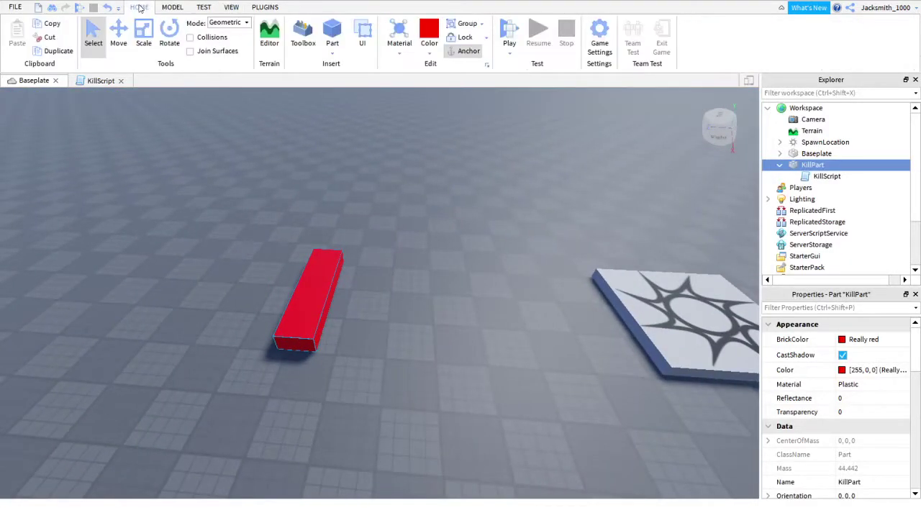
Step: Playtest, walk the avatar onto the red KillPart to see it shatter, then stop the test
click(508, 35)
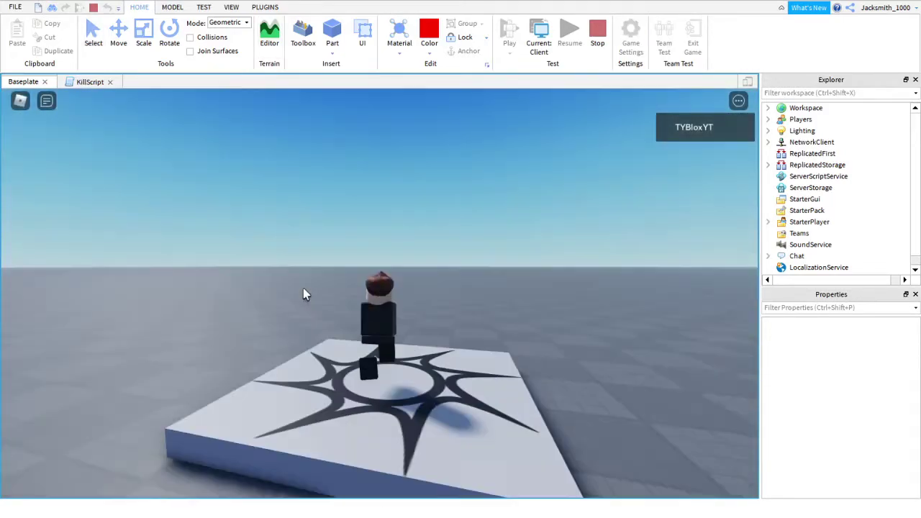
key(d)
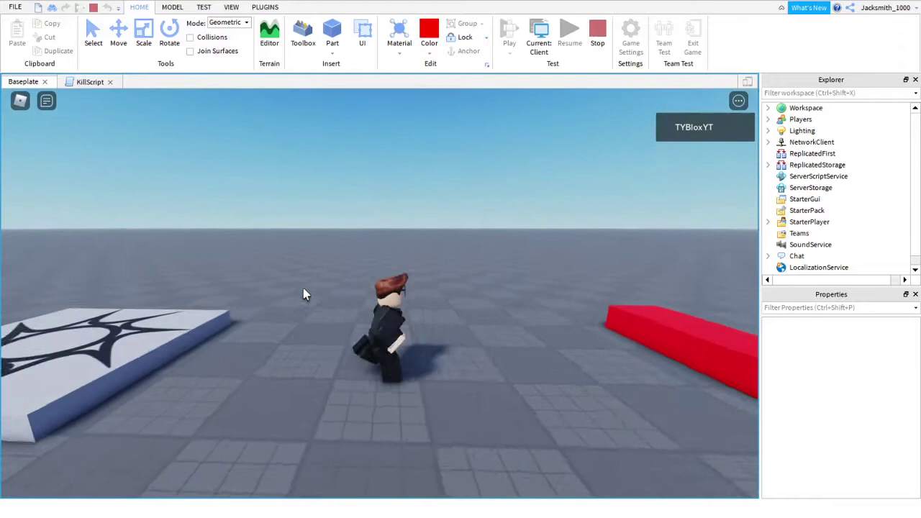
key(s)
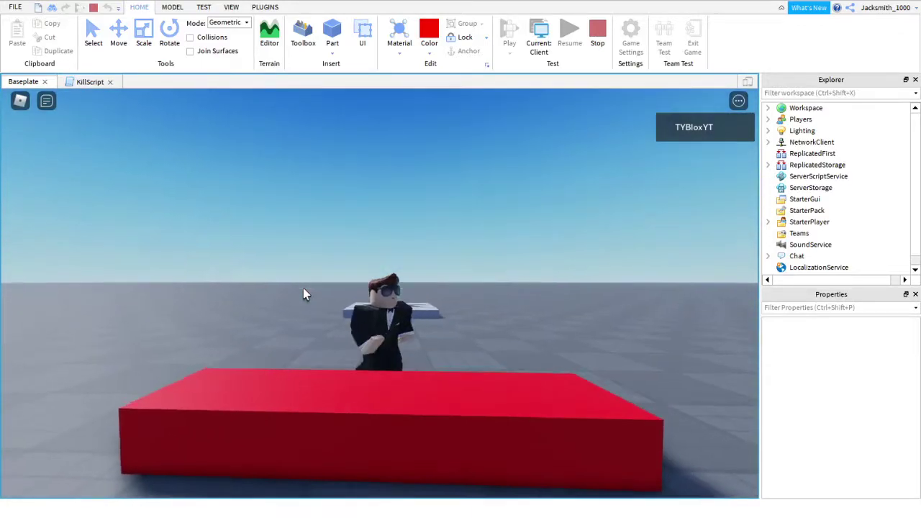
key(s)
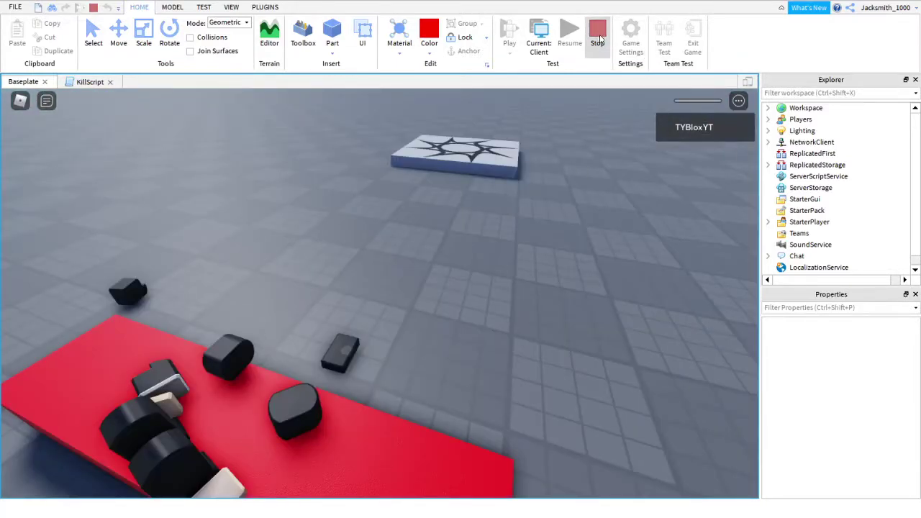
click(599, 37)
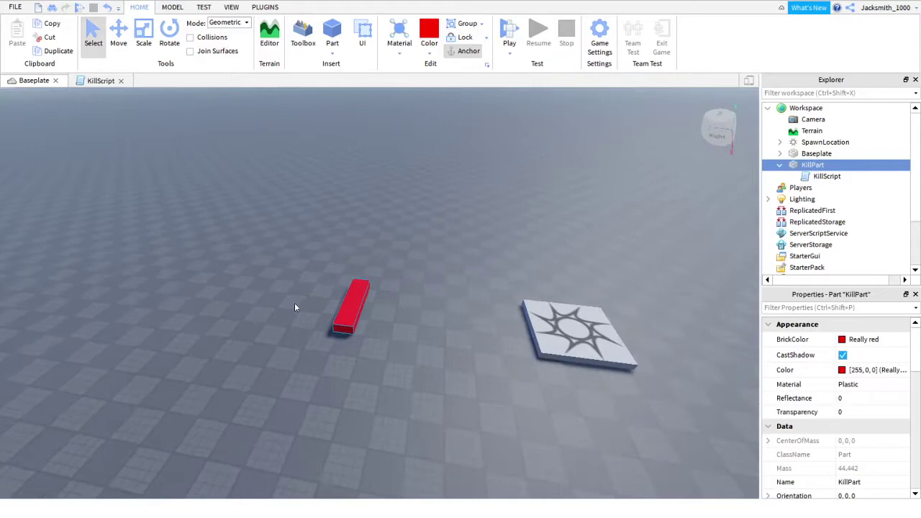
Step: Insert a new part in an open spot and colour it Lime green
right_drag(373, 320, 373, 320)
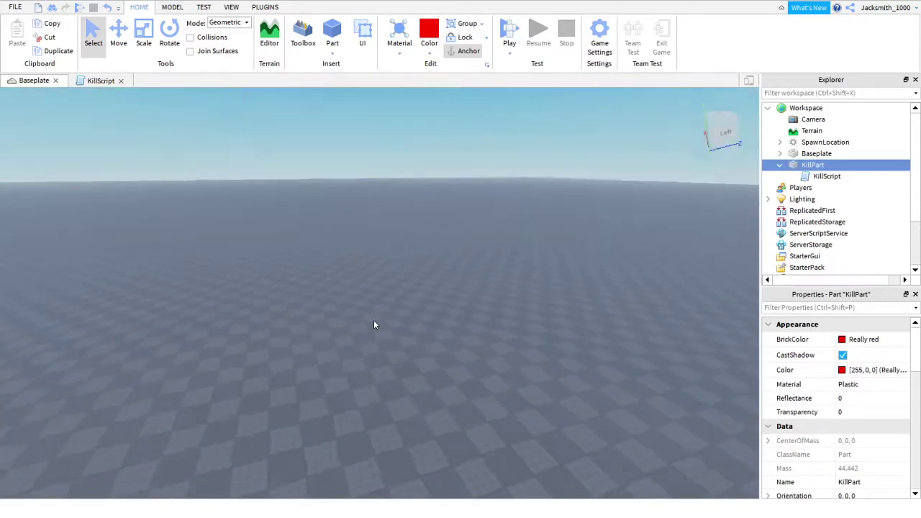
click(373, 320)
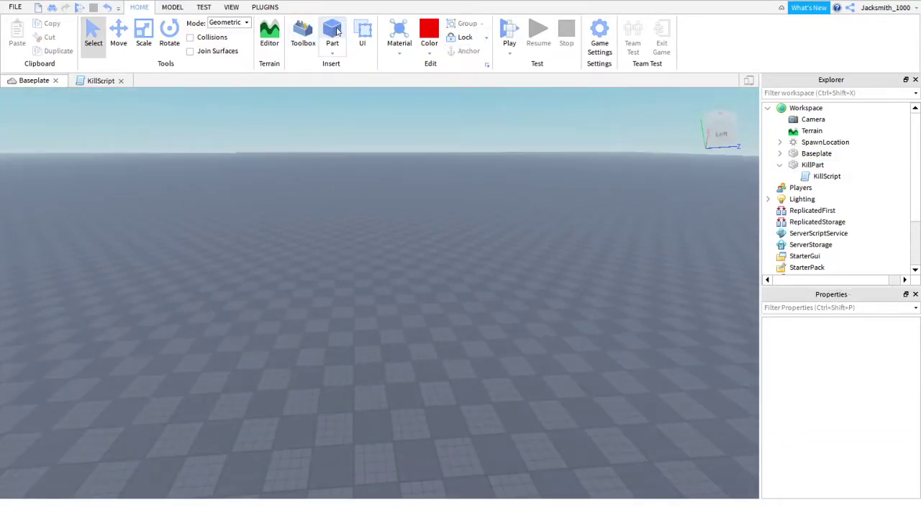
click(332, 33)
drag(380, 291, 414, 332)
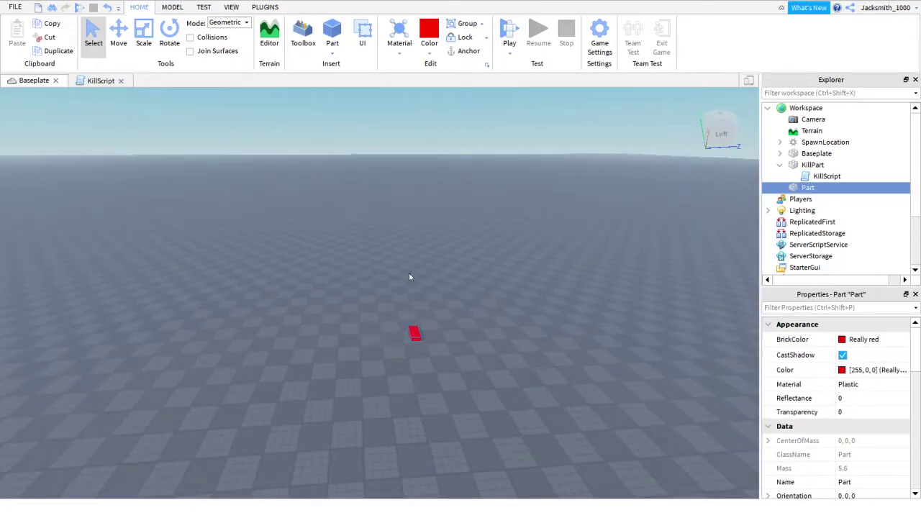
click(430, 52)
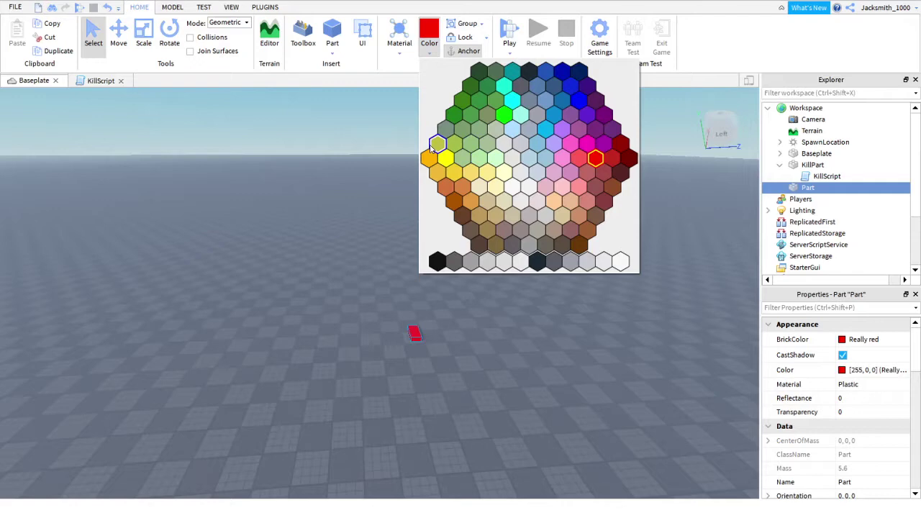
click(503, 115)
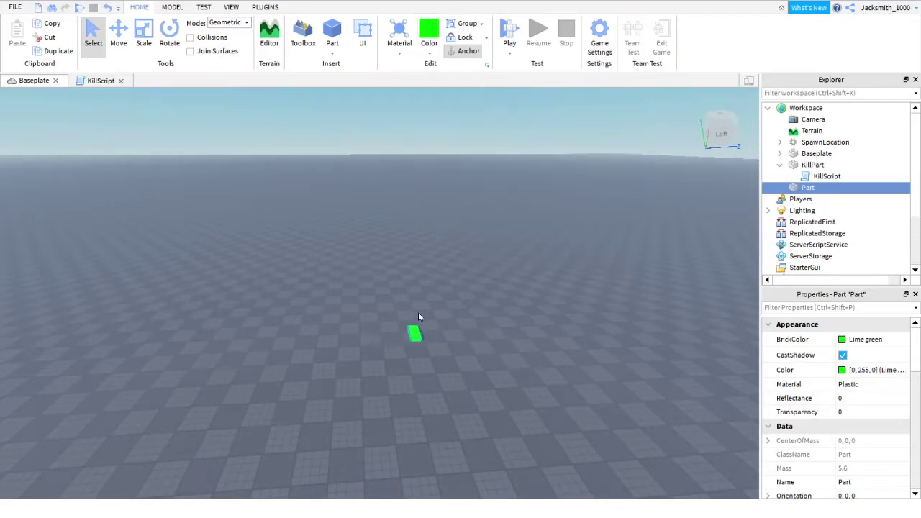
Step: Scale the green part into a long, wide, thick slab
click(144, 32)
drag(429, 338, 496, 335)
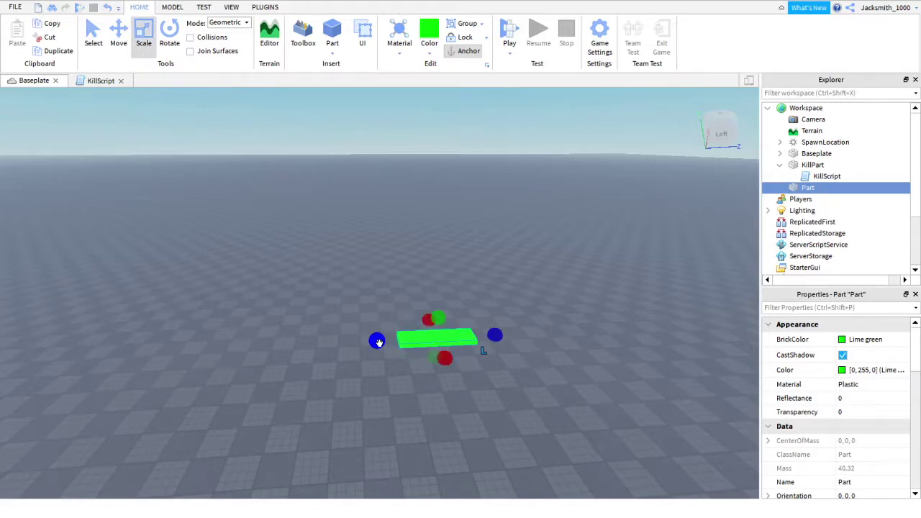
drag(376, 339, 264, 346)
drag(383, 363, 403, 485)
right_drag(252, 345, 252, 345)
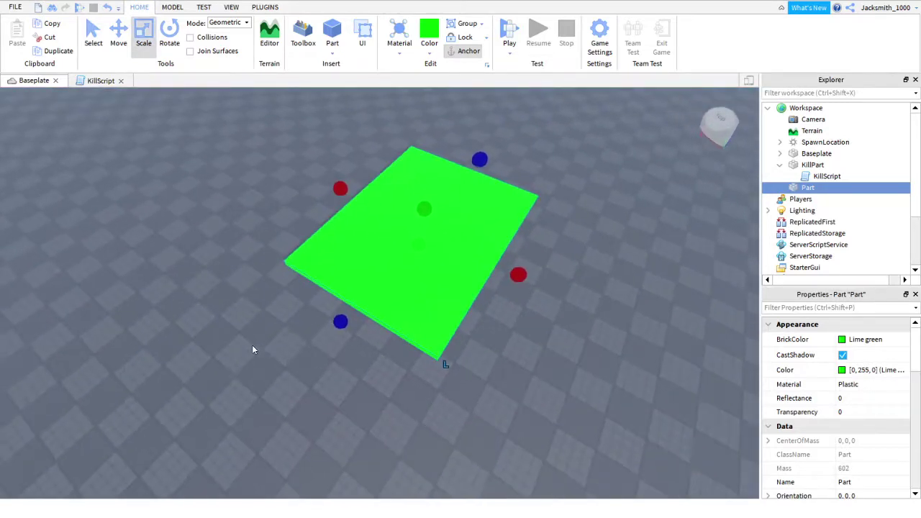
scroll(252, 344, up, 5)
scroll(291, 315, down, 5)
drag(364, 242, 350, 223)
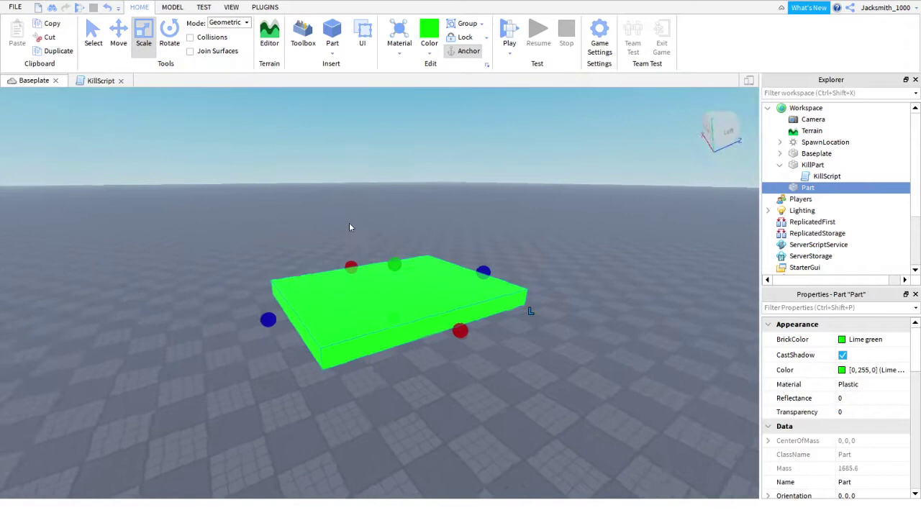
right_drag(349, 222, 350, 222)
scroll(346, 223, up, 3)
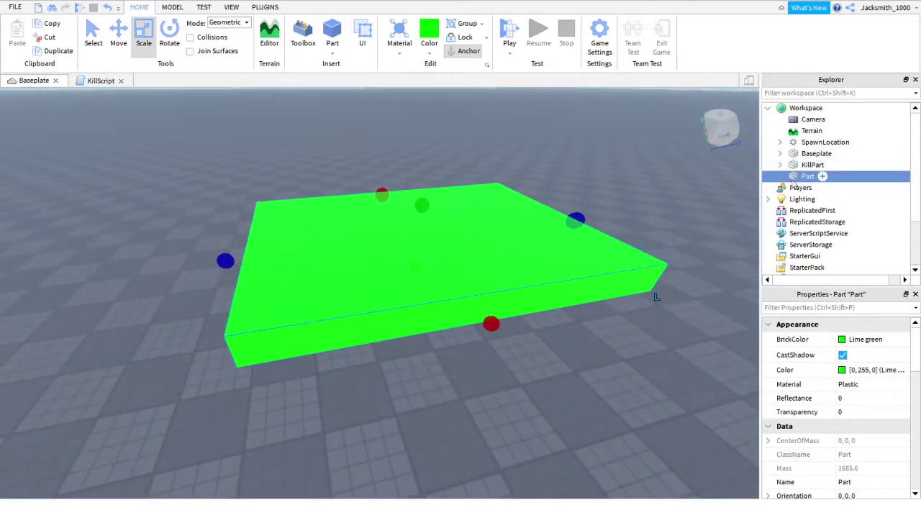
scroll(820, 187, down, 1)
right_click(805, 176)
Step: Rename the green slab to KillPart2
click(784, 74)
text(KillPart)
text(2)
key(Return)
Step: Switch the Explorer selection back and forth between KillPart and KillPart2
click(812, 166)
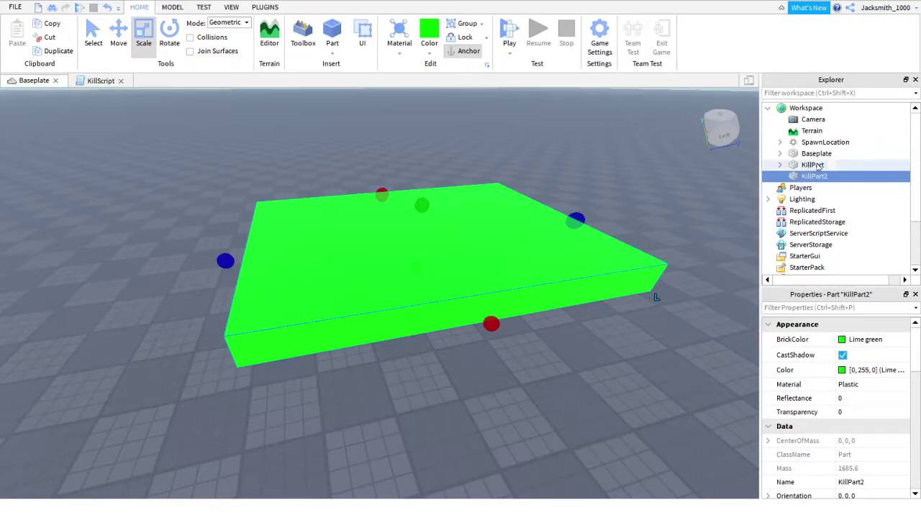
click(814, 176)
click(813, 176)
click(822, 176)
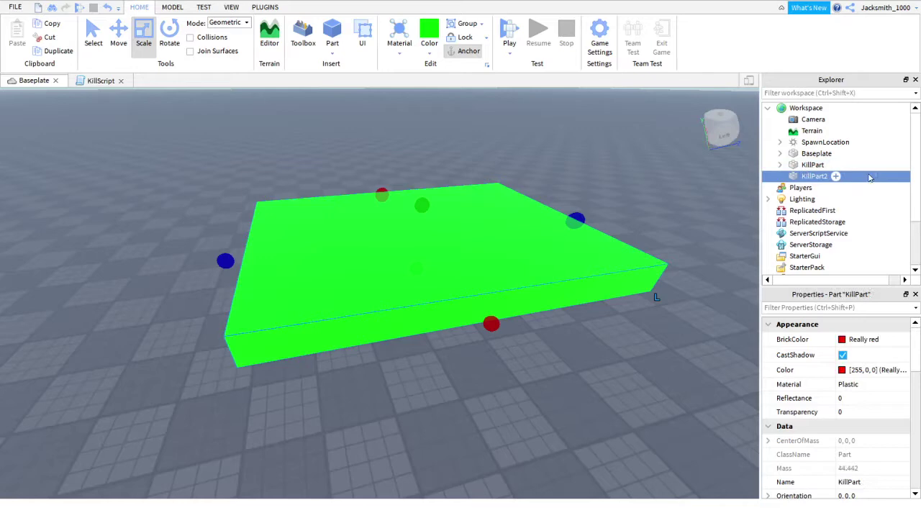
double_click(814, 174)
click(812, 165)
click(812, 176)
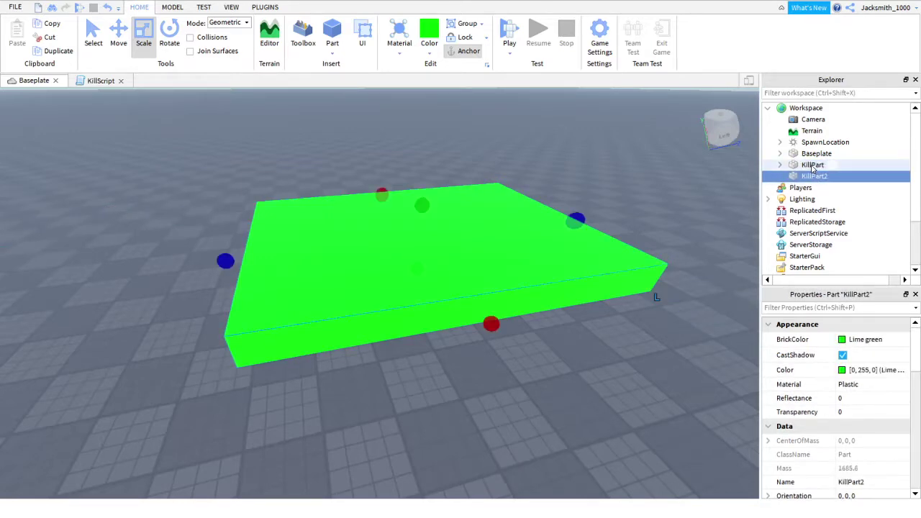
click(814, 176)
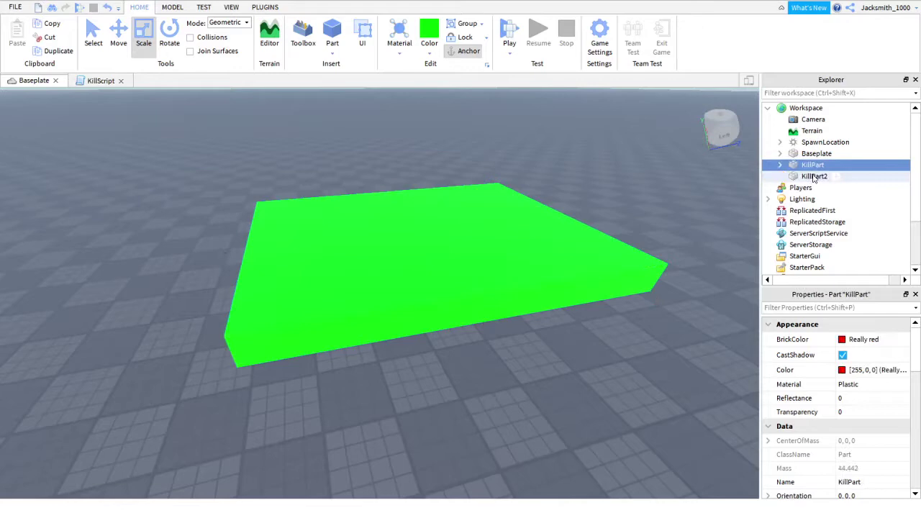
click(813, 176)
Step: Reselect KillPart2 from the Workspace and confirm its name stays KillPart2
click(864, 108)
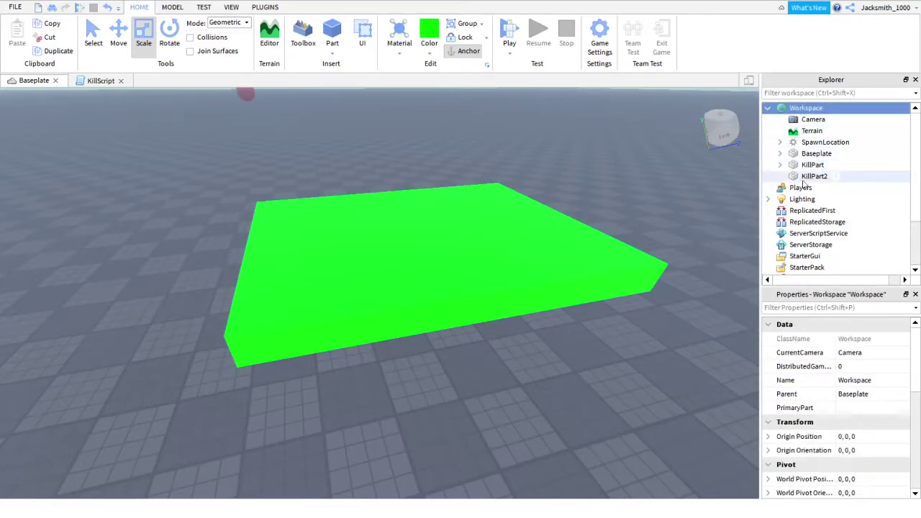
click(880, 180)
ctrl+click(863, 166)
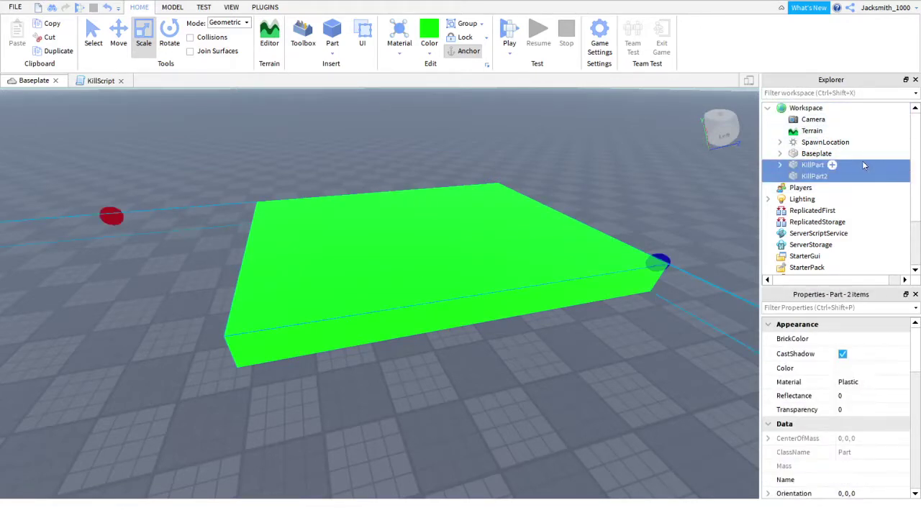
click(816, 178)
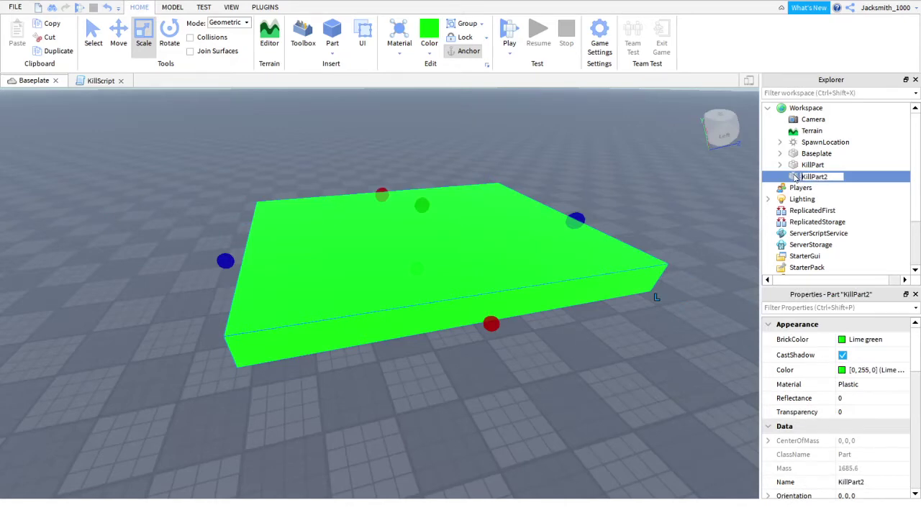
click(831, 177)
key(Return)
Step: Insert a Script inside KillPart2 and rename it KillScript
click(835, 177)
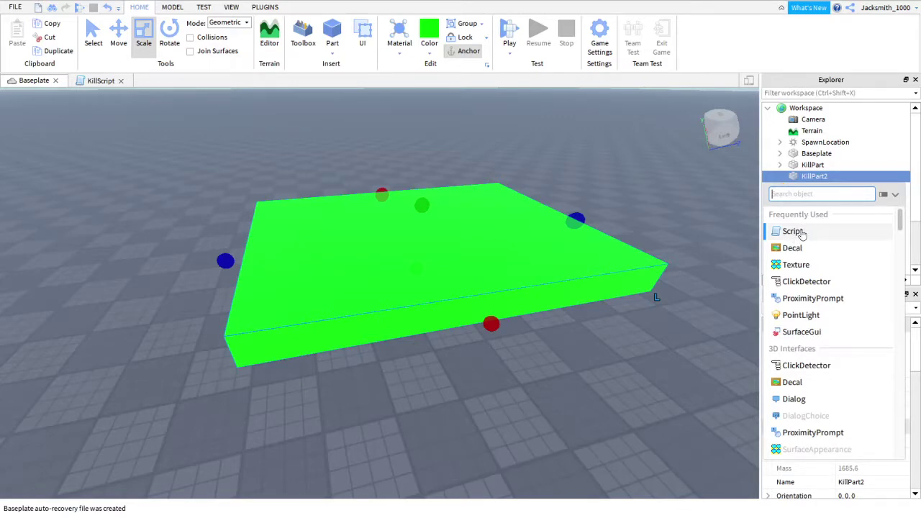
click(795, 233)
right_click(817, 191)
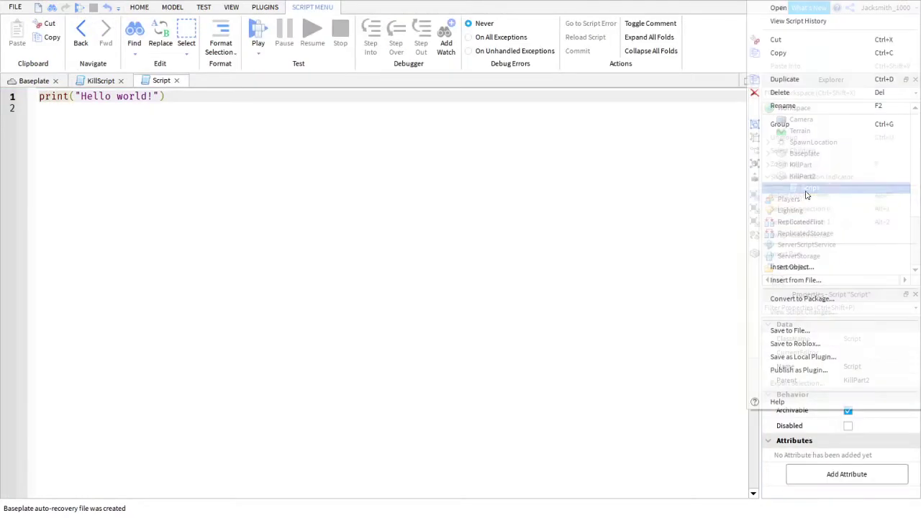
click(797, 105)
click(806, 188)
text(Kill)
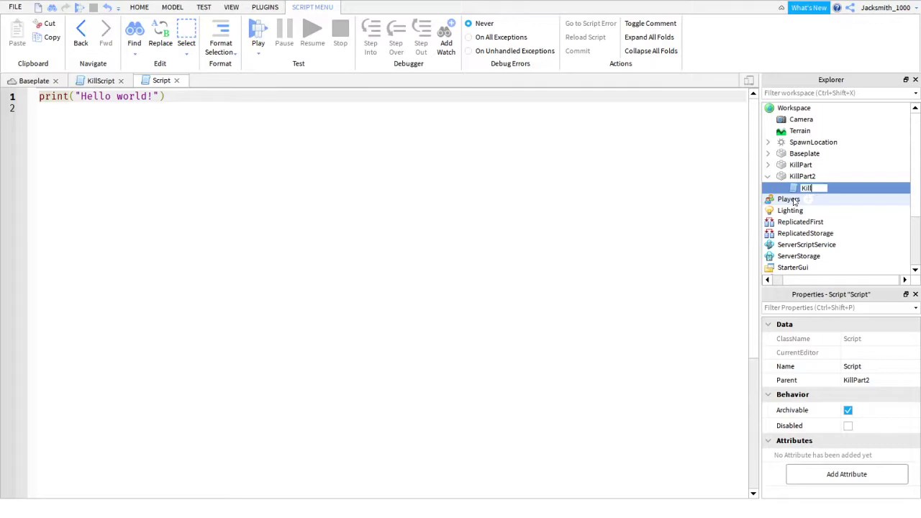
text(Script)
key(Return)
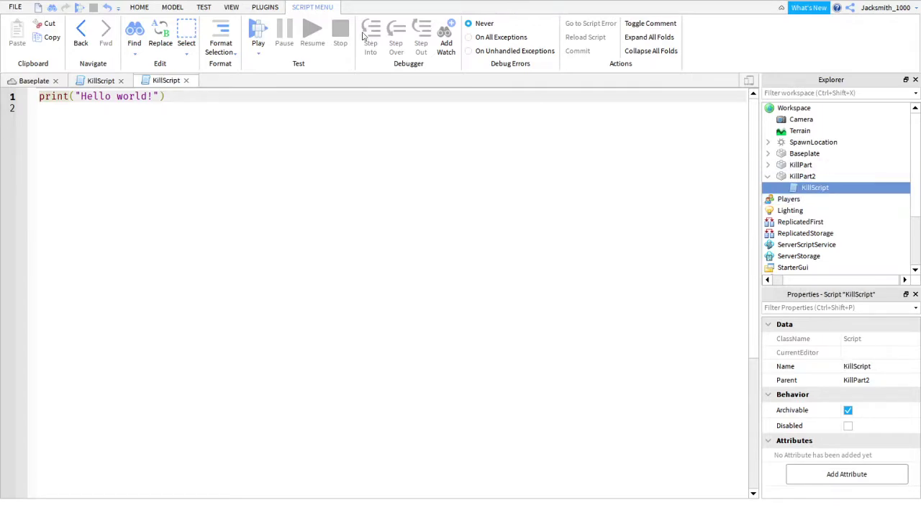
Step: Replace the Hello world print with 'local part = script.Parent' followed by blank lines
drag(182, 96, 37, 95)
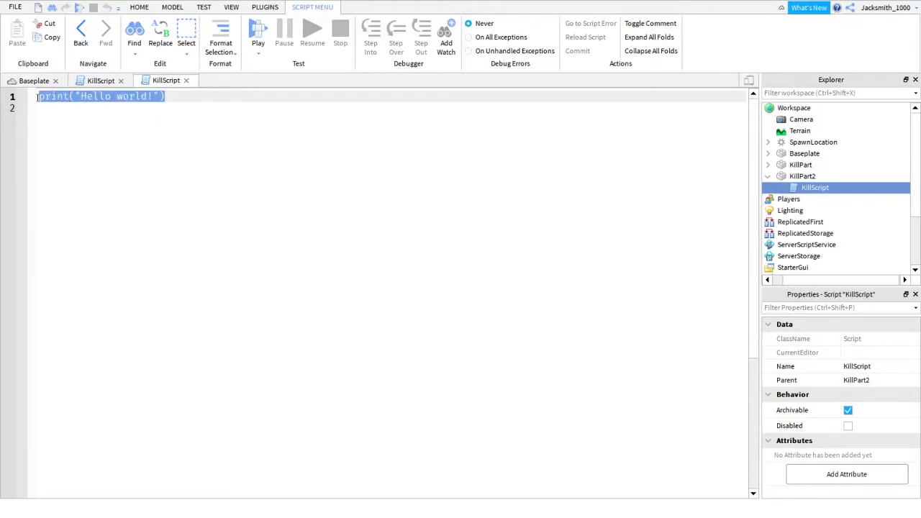
key(BackSpace)
text(local)
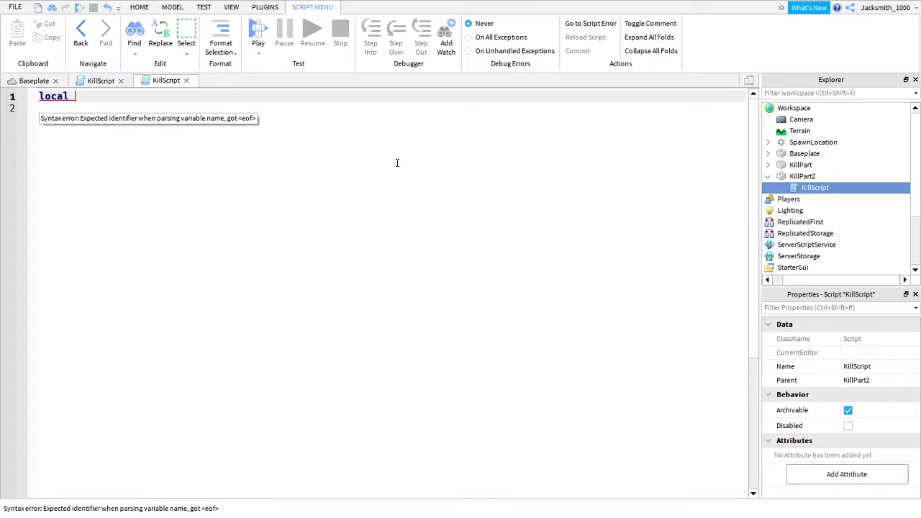
text(part = )
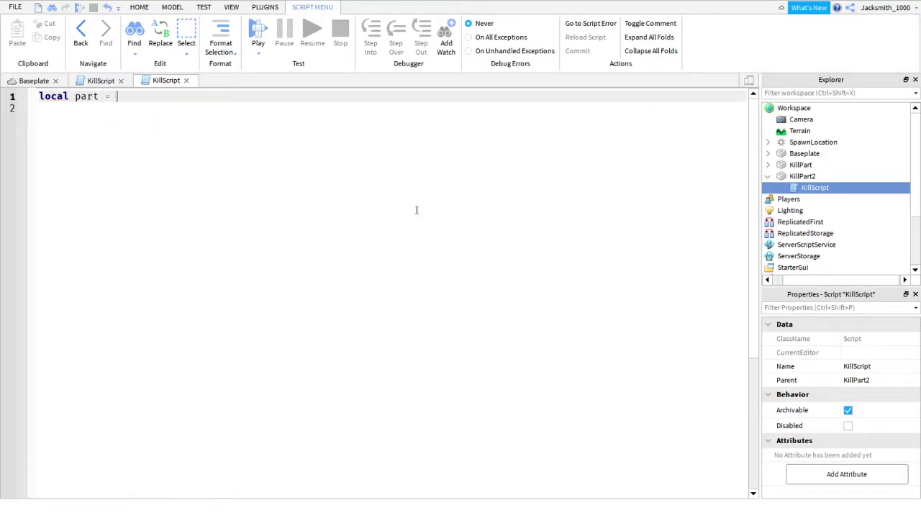
text(script.Par)
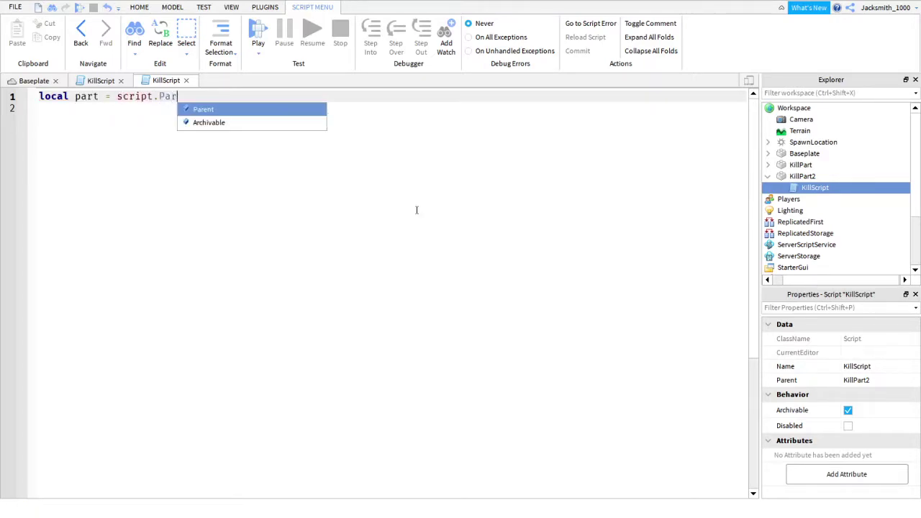
key(Tab)
key(Return)
key(Return)
key(Return)
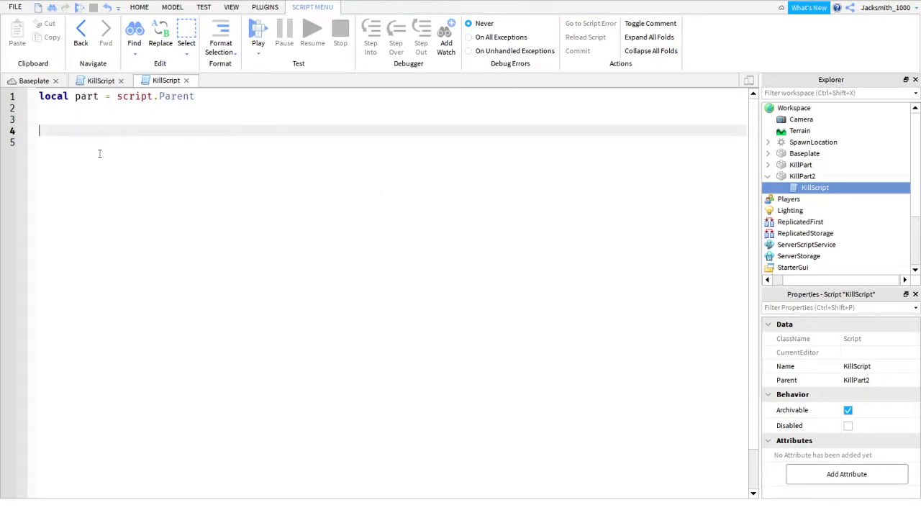
key(Return)
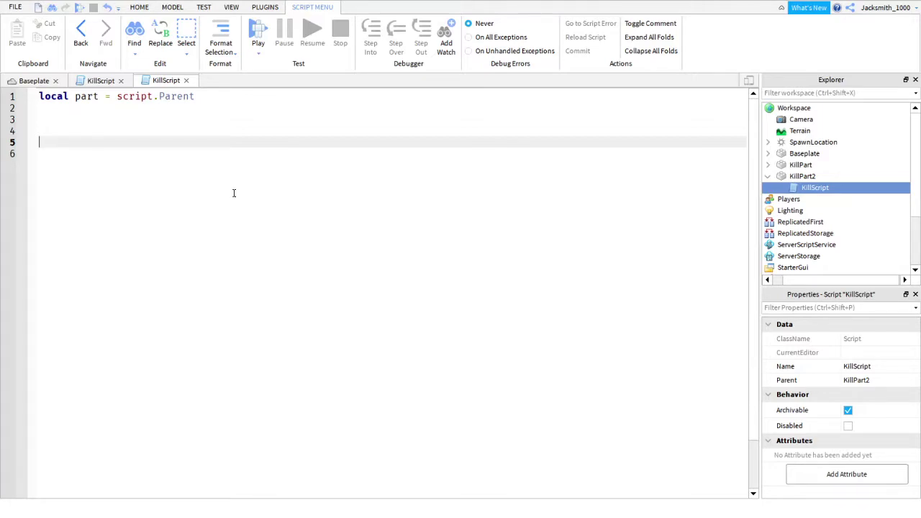
click(802, 176)
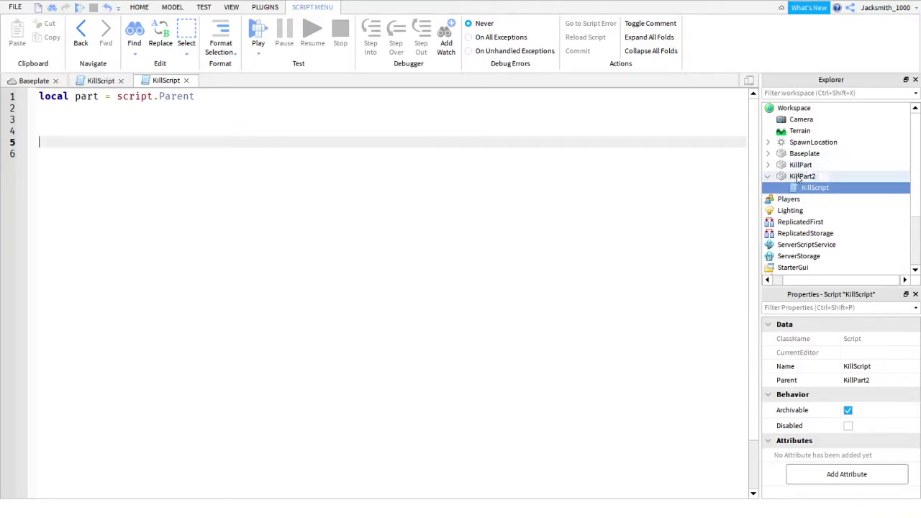
click(64, 144)
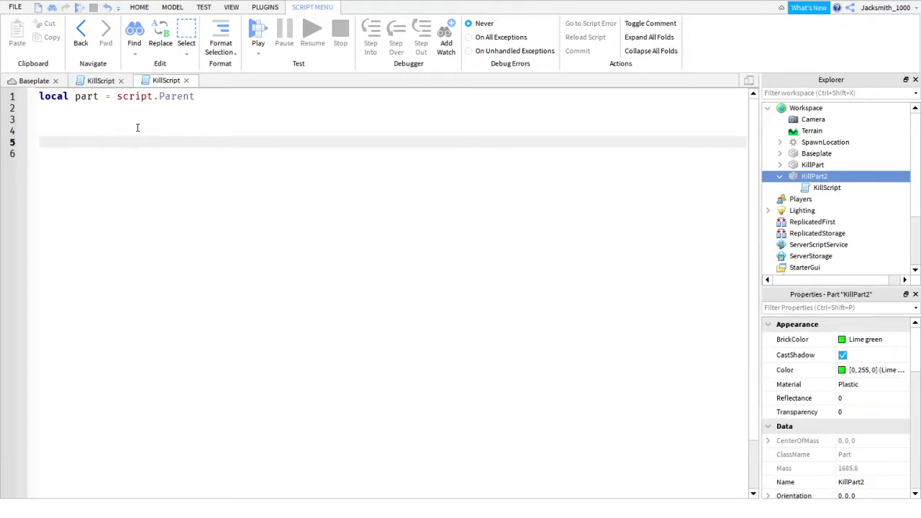
Step: Write part.Touched:Connect on line 5, highlighting its pieces and briefly viewing the level
text(part.To)
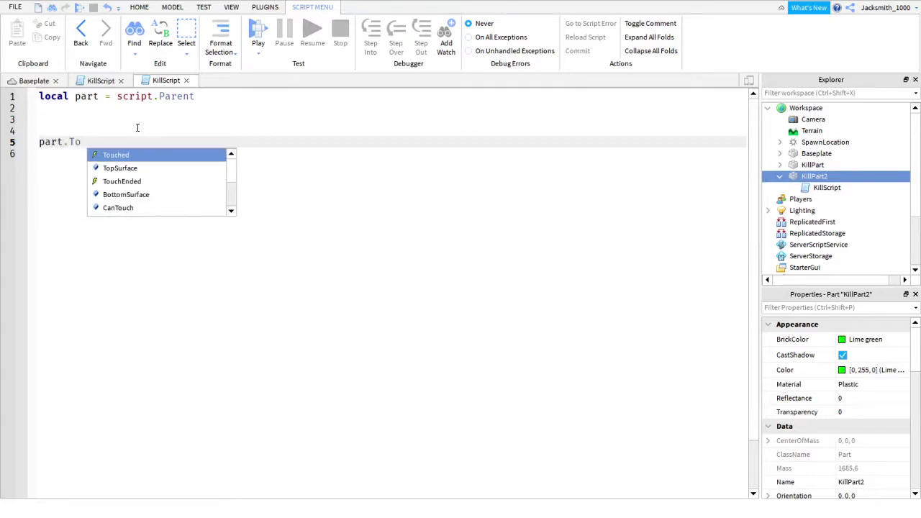
text(uched)
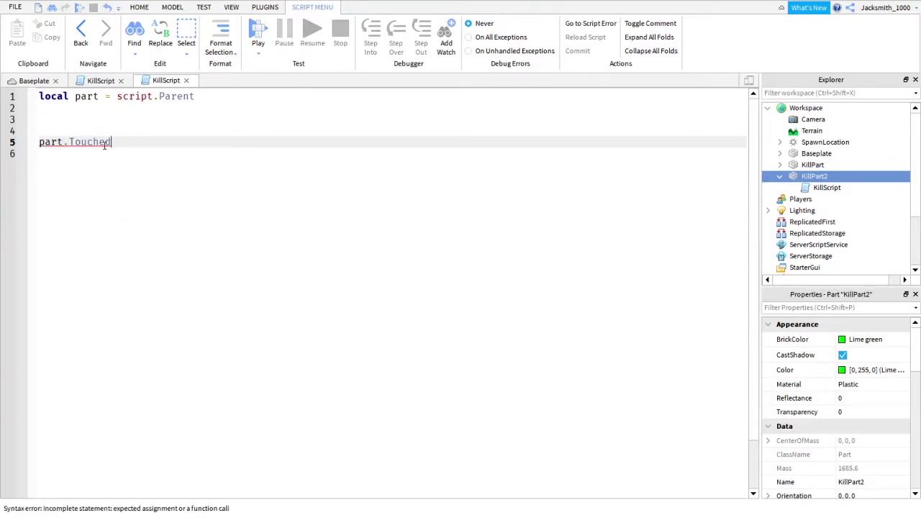
text(:C)
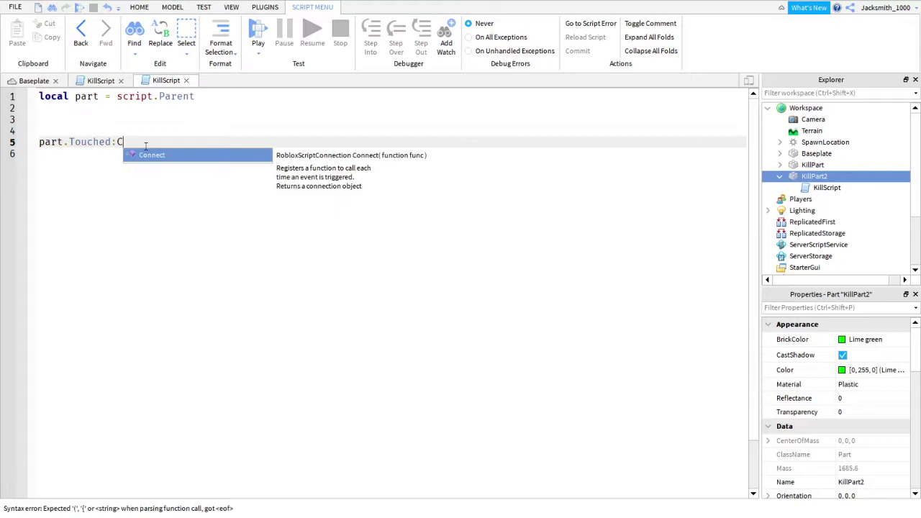
text(onnect)
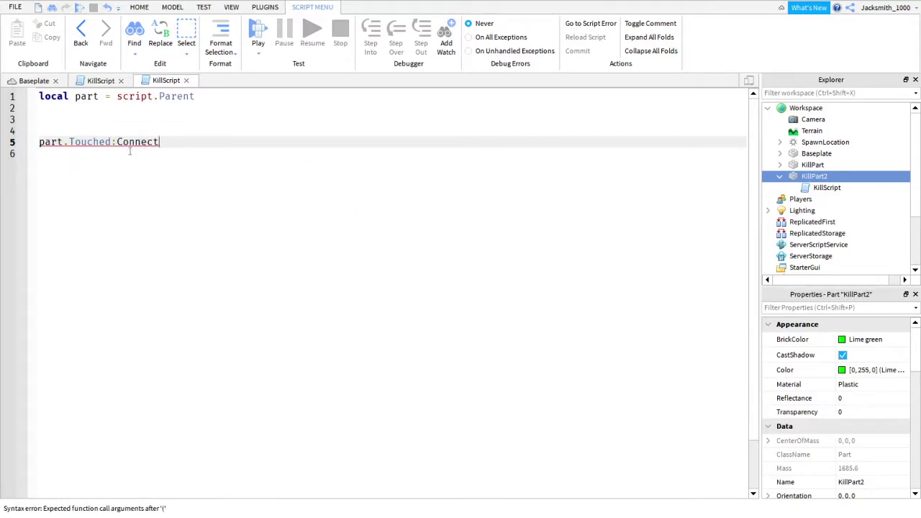
drag(156, 141, 111, 141)
click(82, 141)
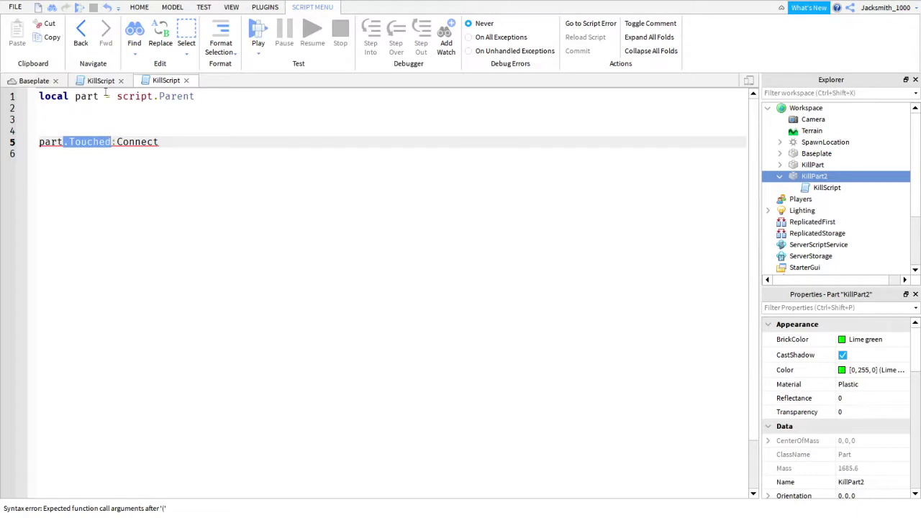
drag(106, 96, 75, 96)
click(33, 81)
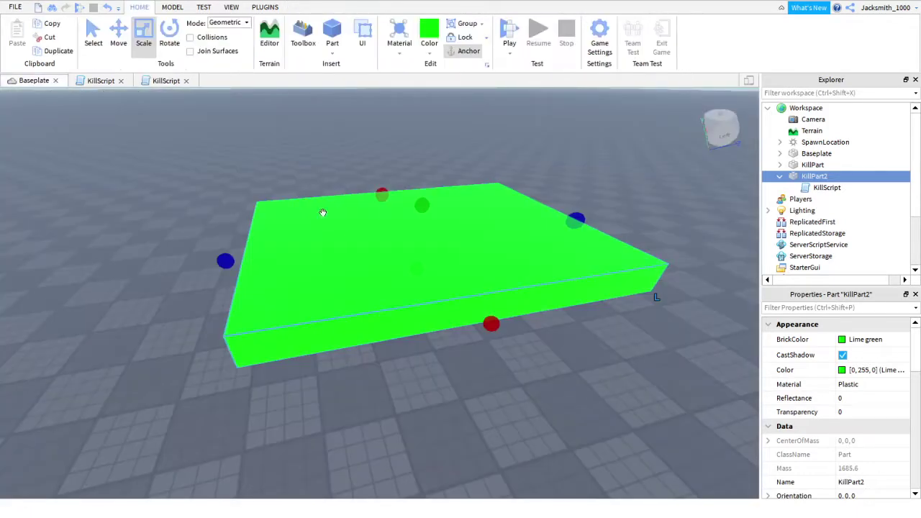
click(160, 82)
drag(37, 140, 70, 141)
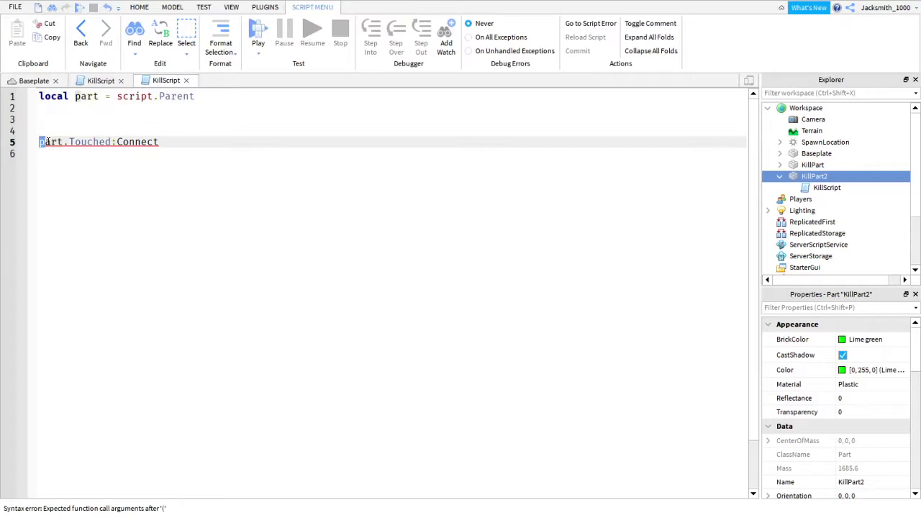
click(147, 139)
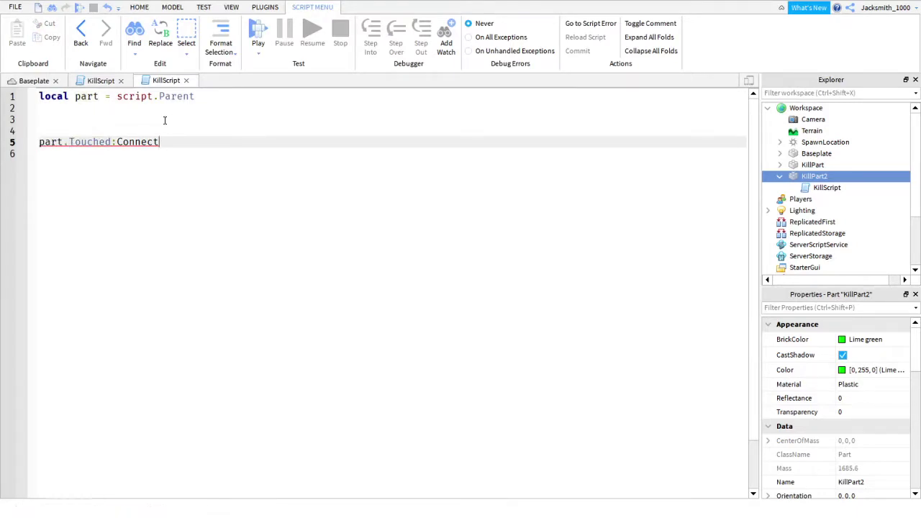
Step: Add the (function(hit) handler to the Touched connection, correcting a typo
text((functu)
key(BackSpace)
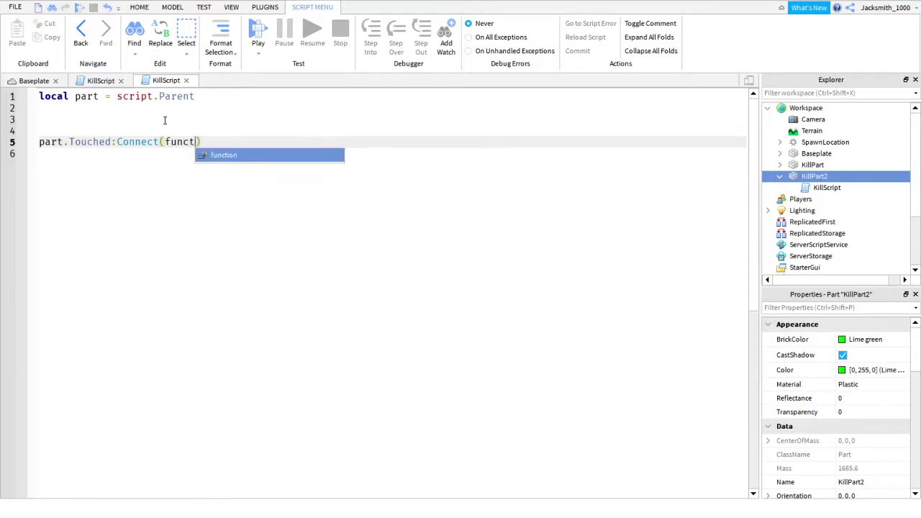
key(BackSpace)
key(BackSpace)
text(ction)
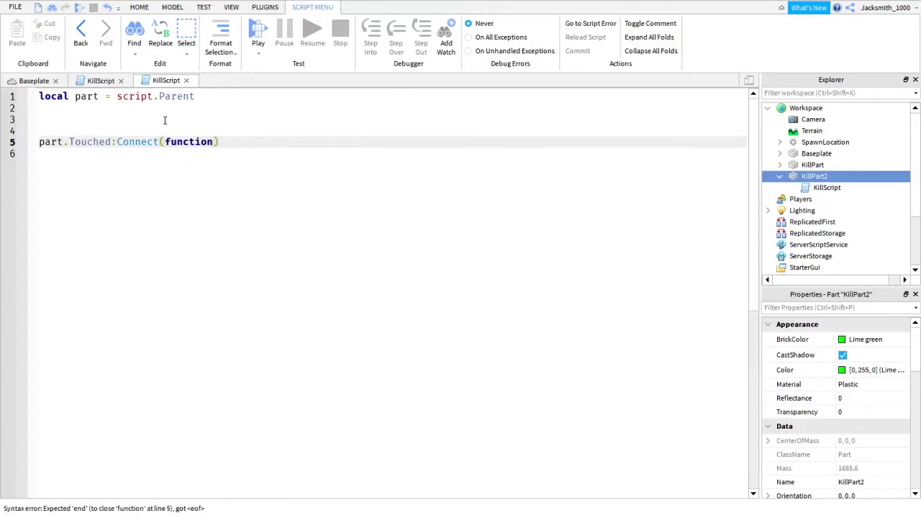
text(()
text(hit)
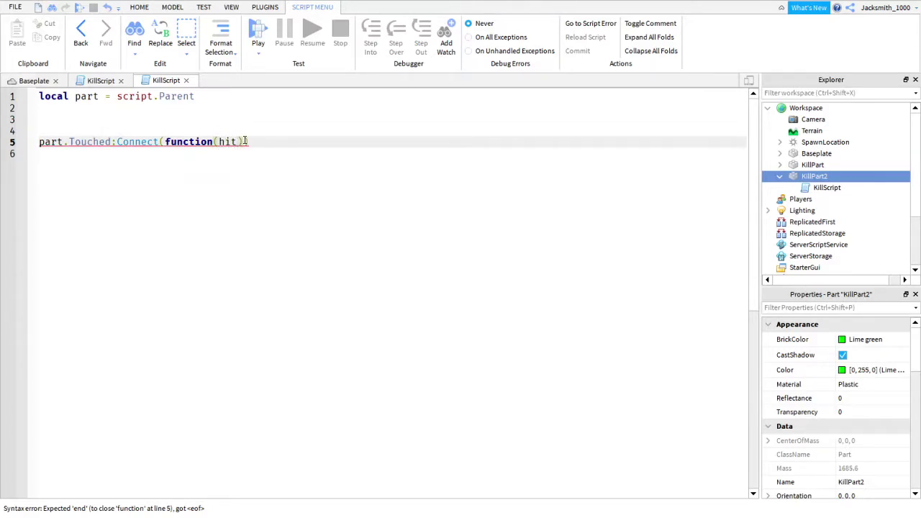
Step: Open the function body and write if hit.Parent:FindFirstChild("Humanoid") then inside it
click(245, 141)
key(Return)
key(Return)
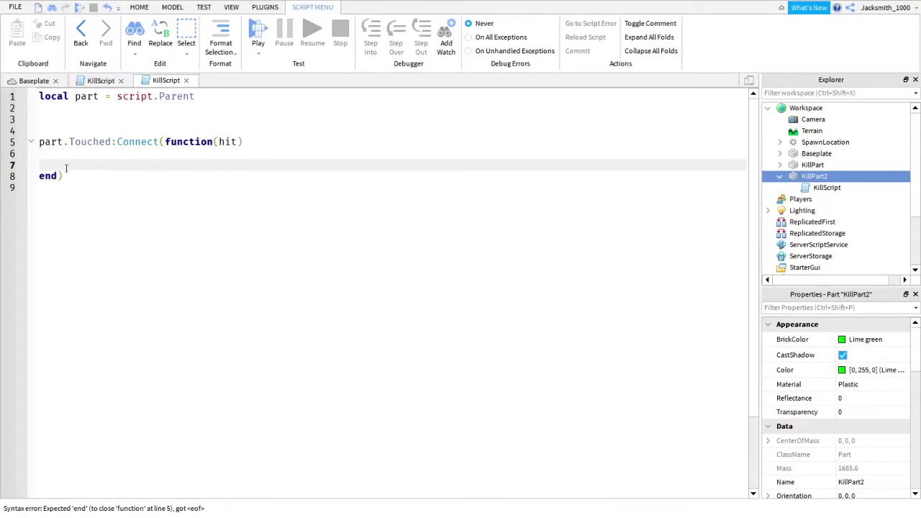
key(Return)
drag(81, 189, 40, 188)
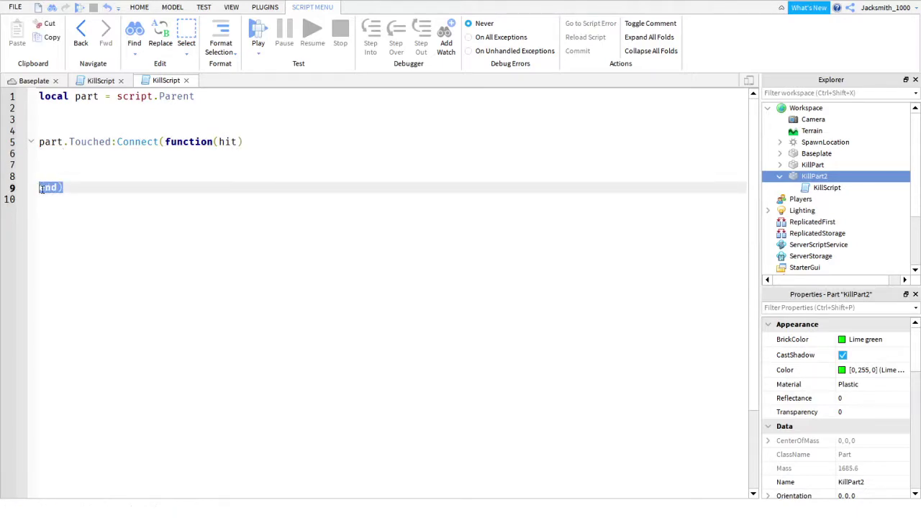
click(250, 147)
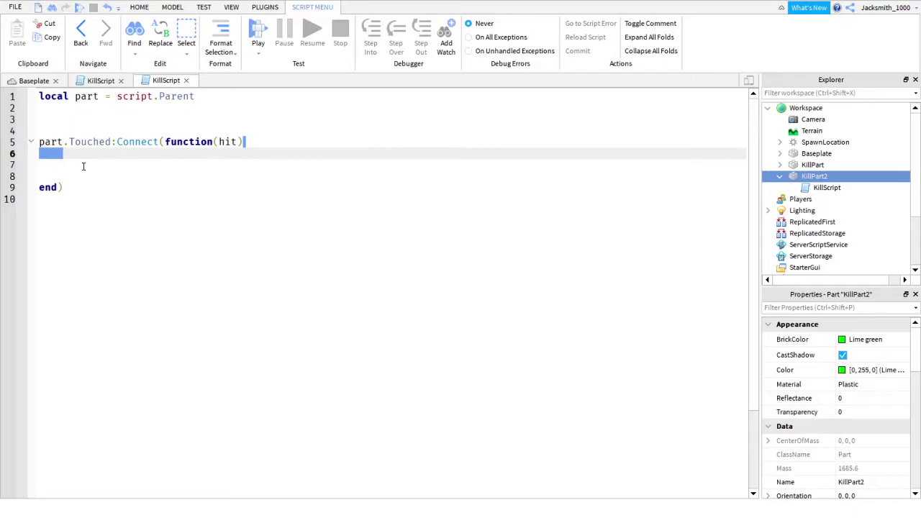
click(65, 153)
key(Delete)
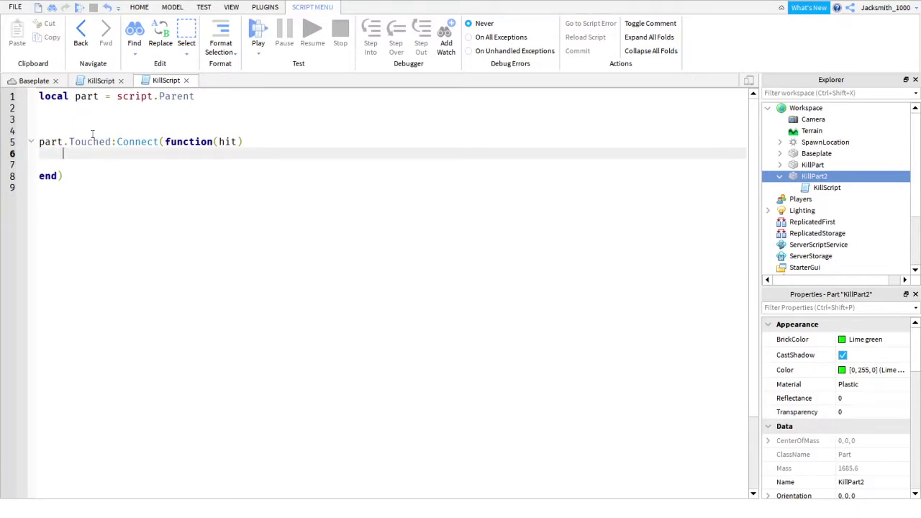
text(if)
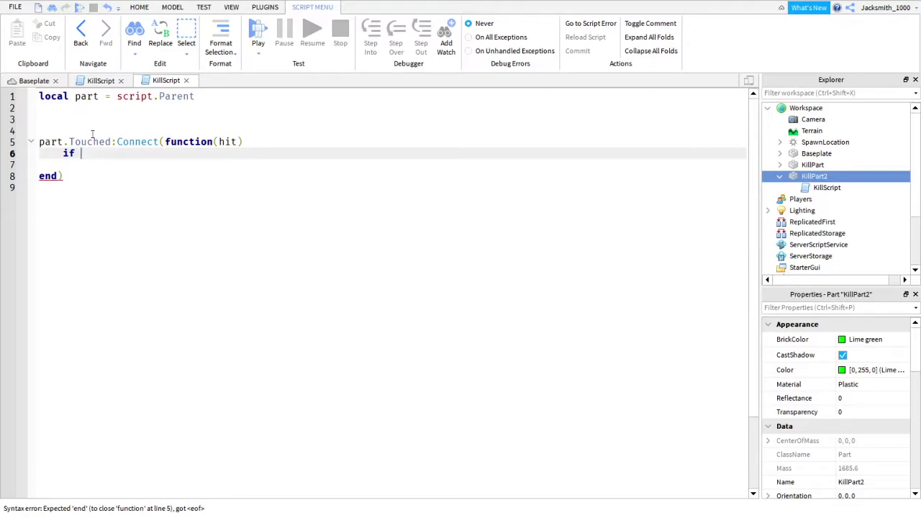
text( hi)
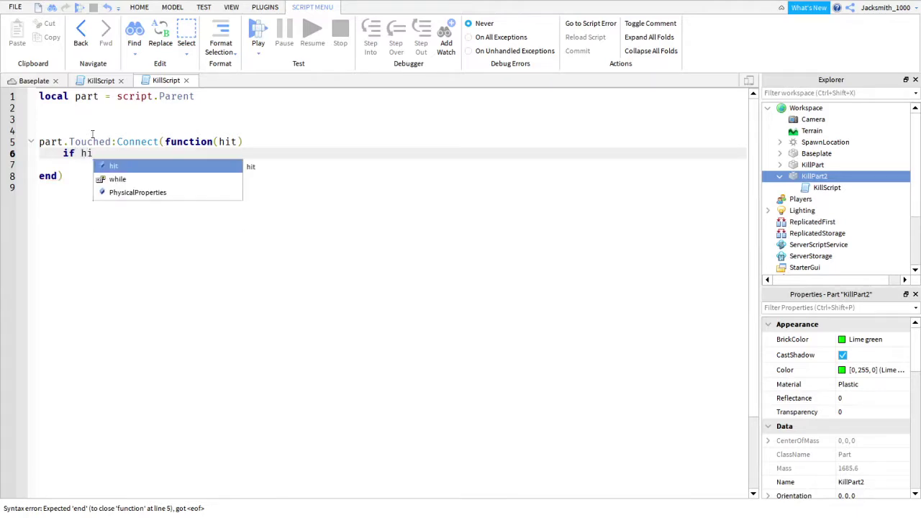
text(t.Parent)
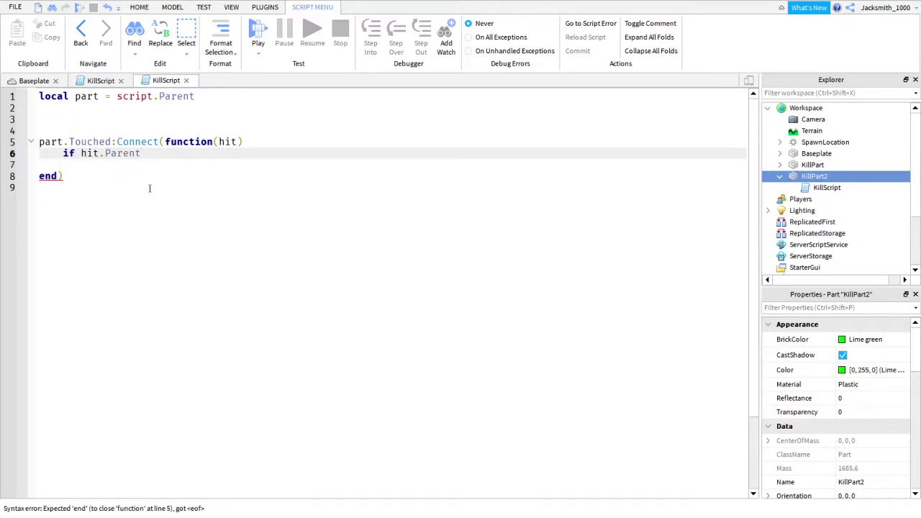
text(:Find)
text(FirstChild)
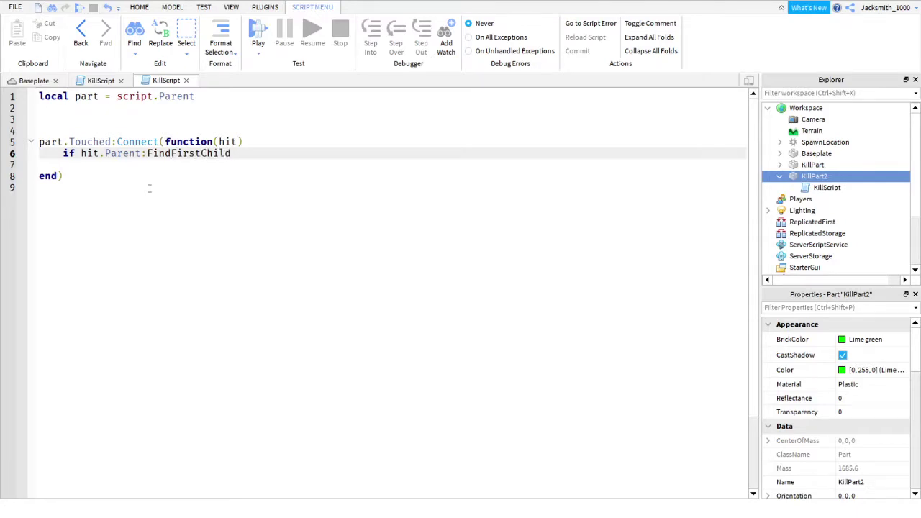
text((")
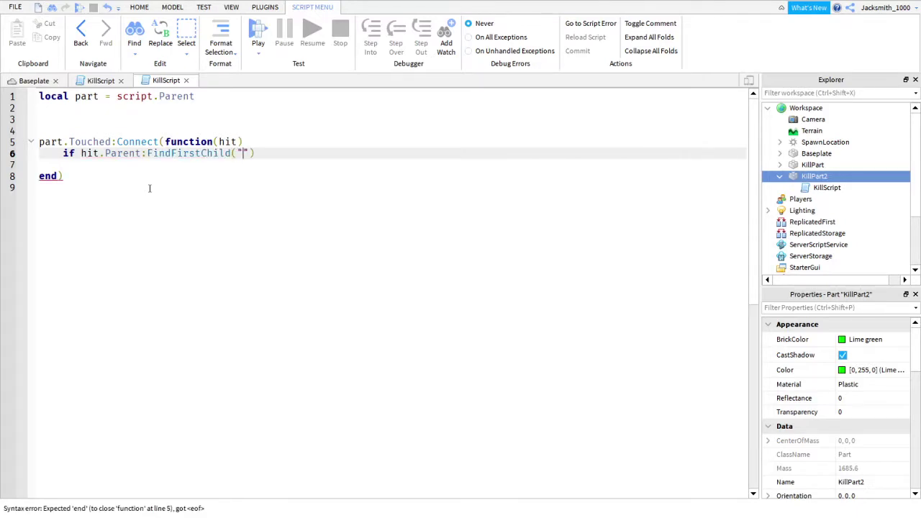
text(Humanoid"))
text( then)
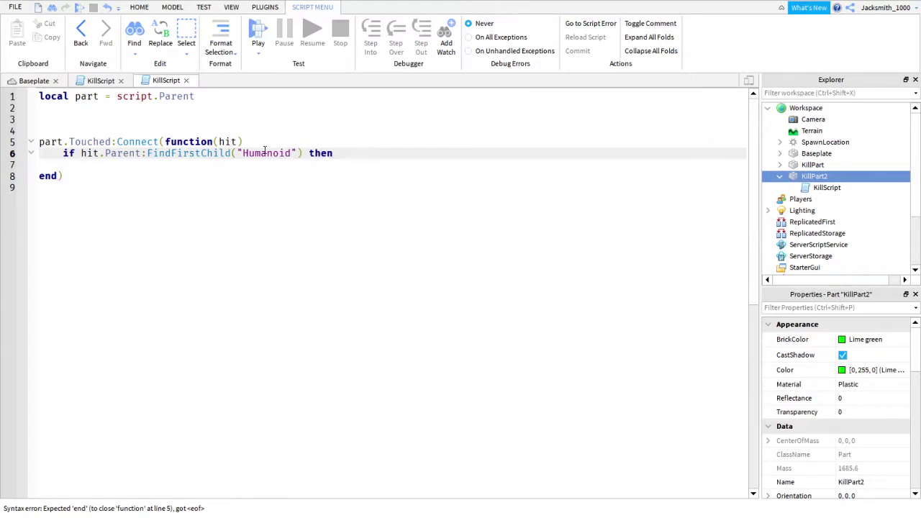
Step: Auto-close the Humanoid if block with end, then highlight parts of lines 5 and 6 to explain them
key(Return)
drag(63, 153, 76, 153)
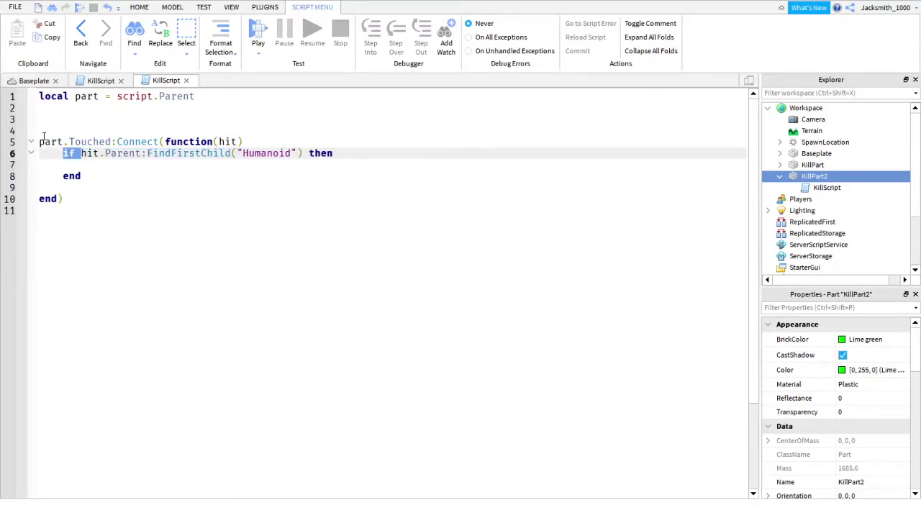
drag(43, 142, 79, 142)
click(52, 142)
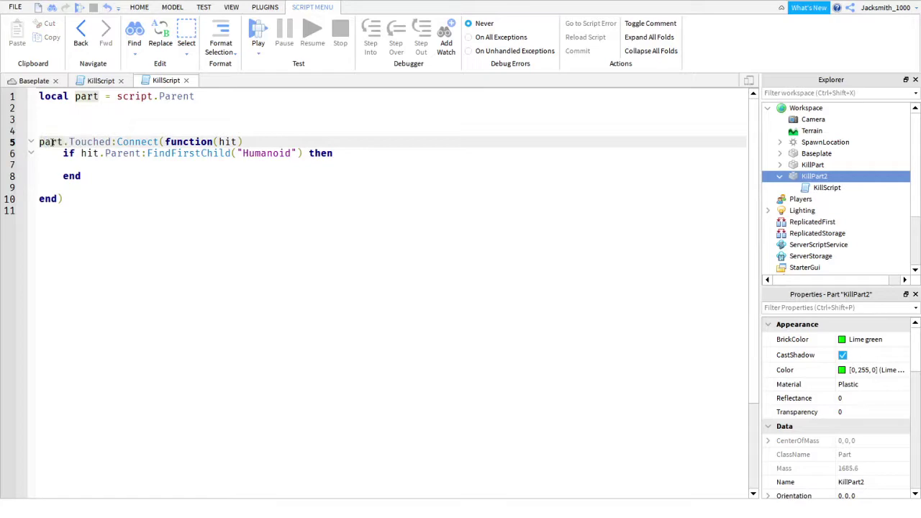
click(194, 140)
click(232, 142)
click(63, 153)
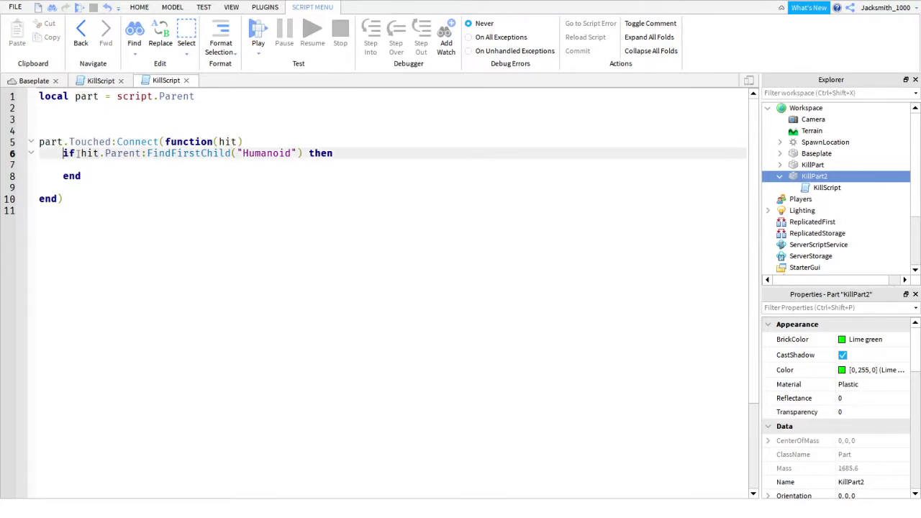
drag(80, 153, 146, 153)
double_click(228, 142)
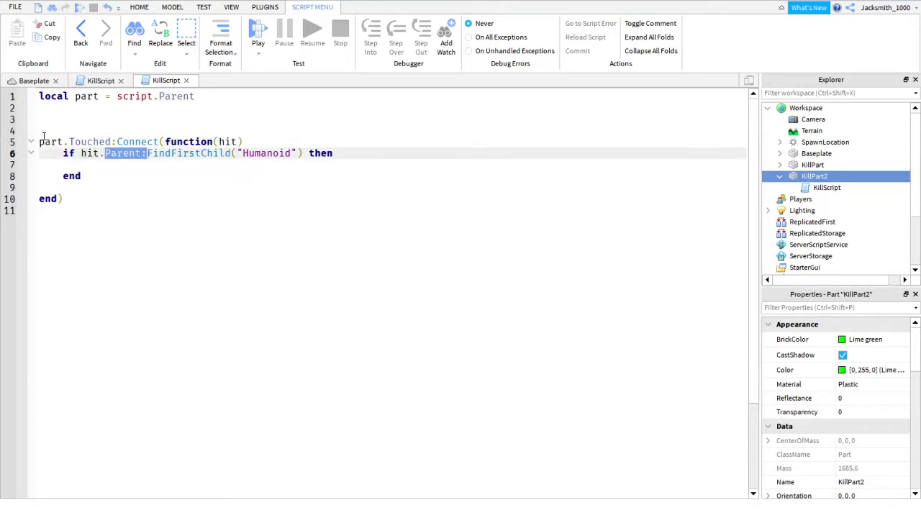
click(151, 154)
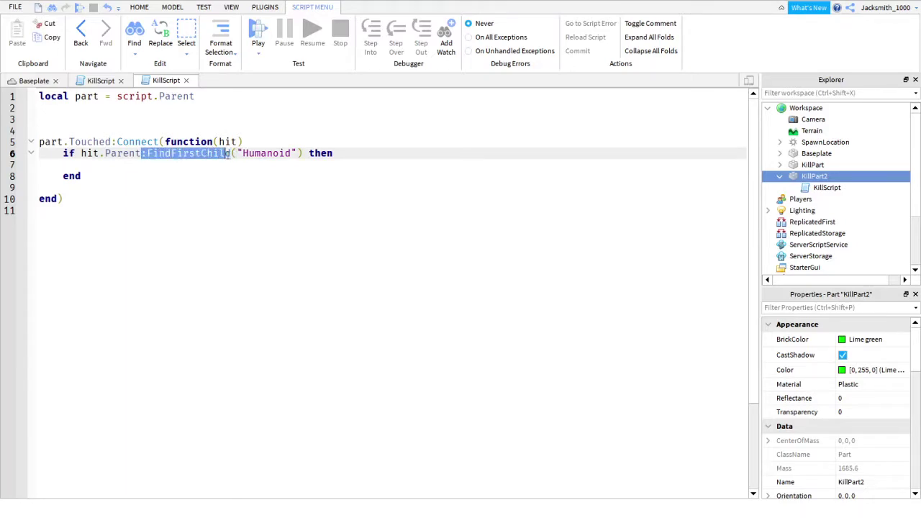
click(231, 153)
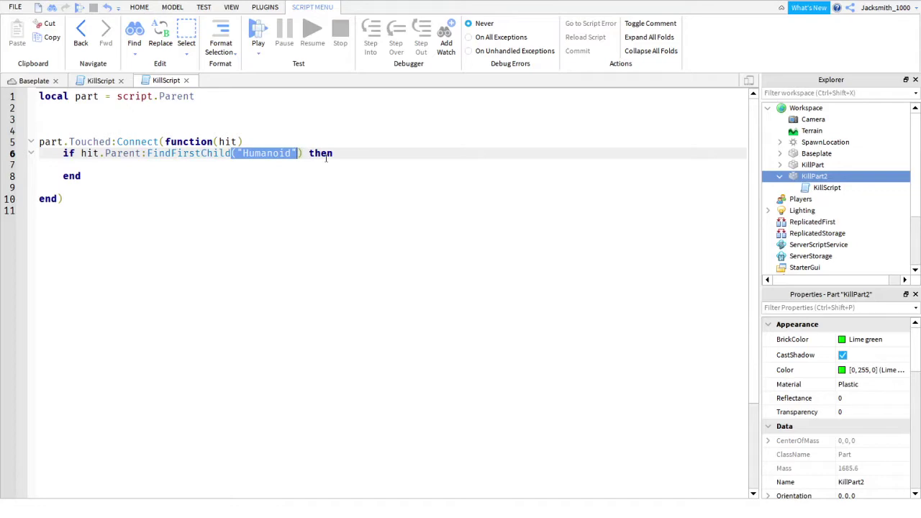
Step: Write hit.Parent.Humanoid.Health = 0 in the if block and remove the blank line above part.Touched
key(Return)
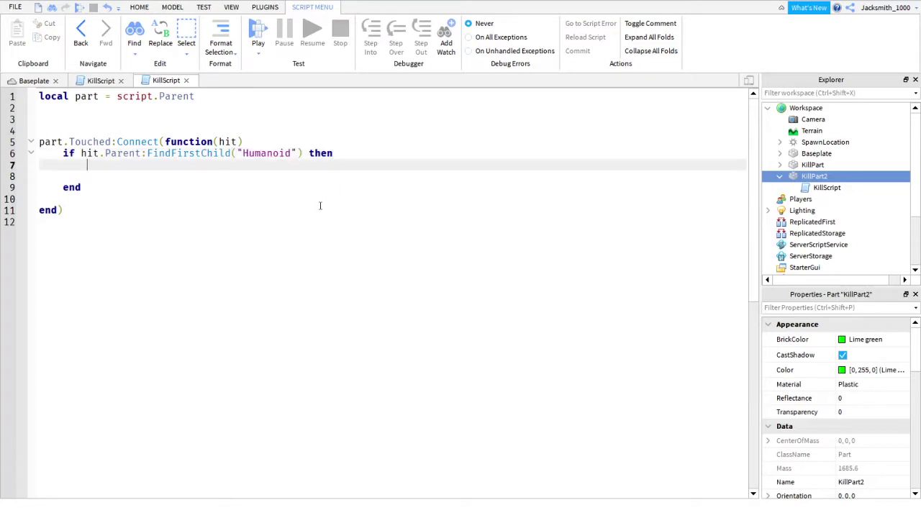
text(hi)
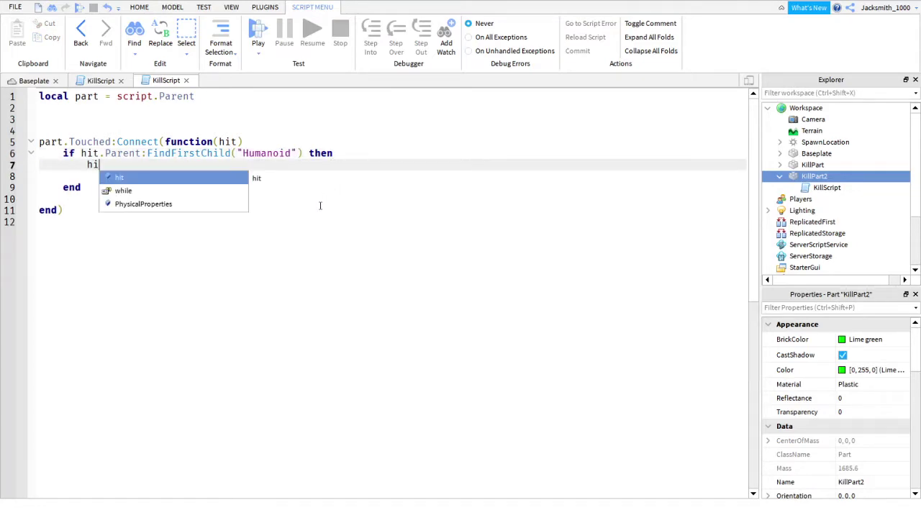
text(t.Parent.Humanoid.Health = 0)
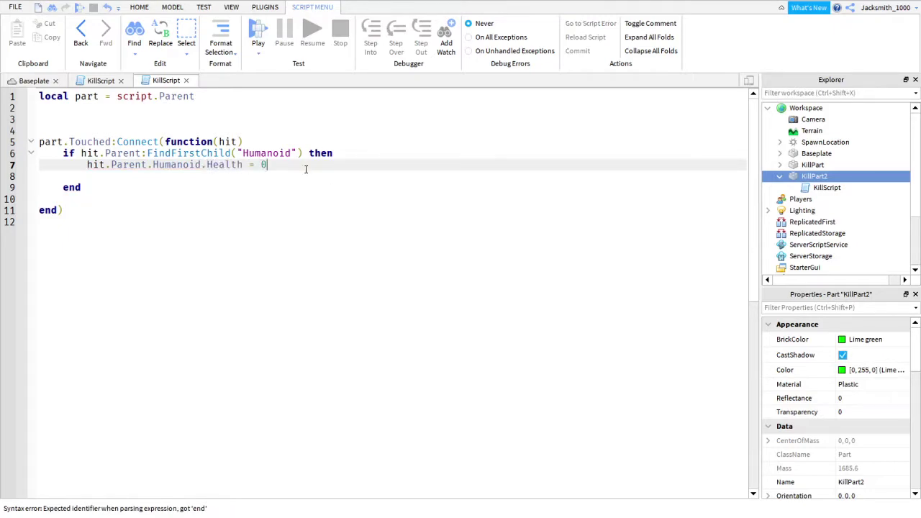
click(63, 209)
key(Return)
key(Return)
key(Return)
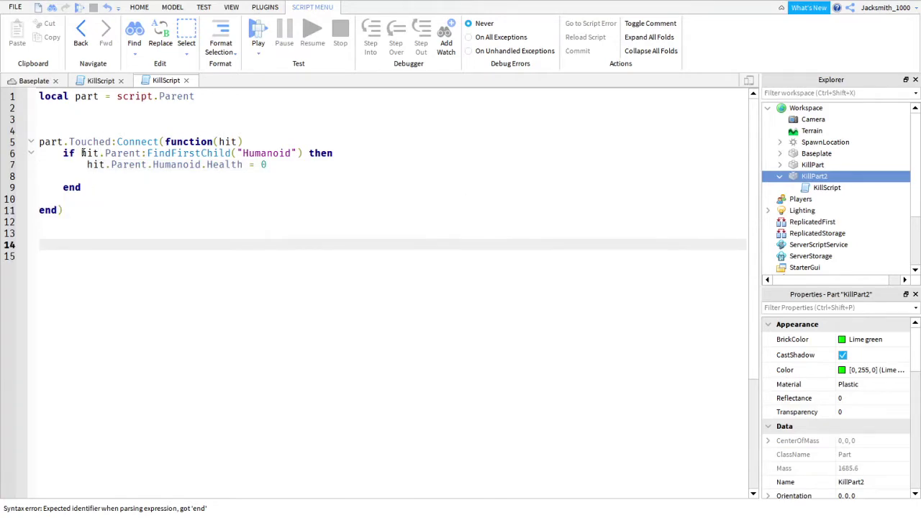
click(45, 142)
key(BackSpace)
key(BackSpace)
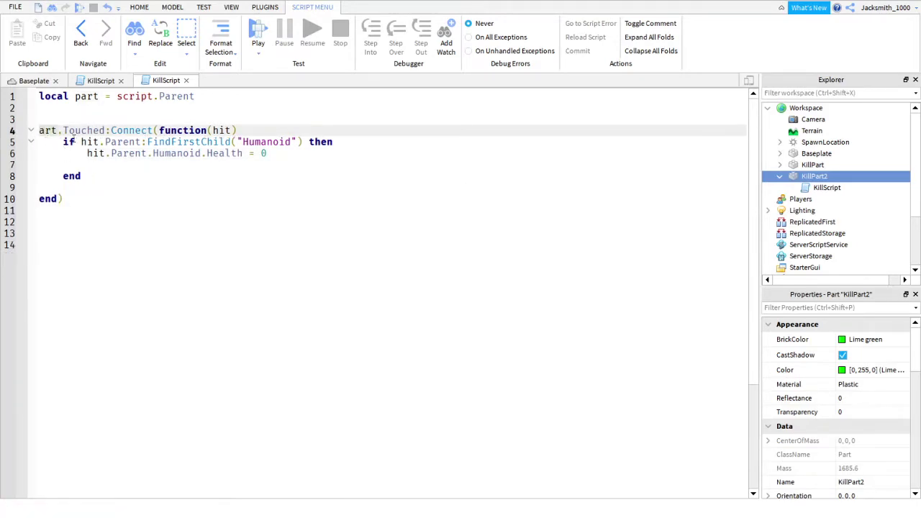
text(p)
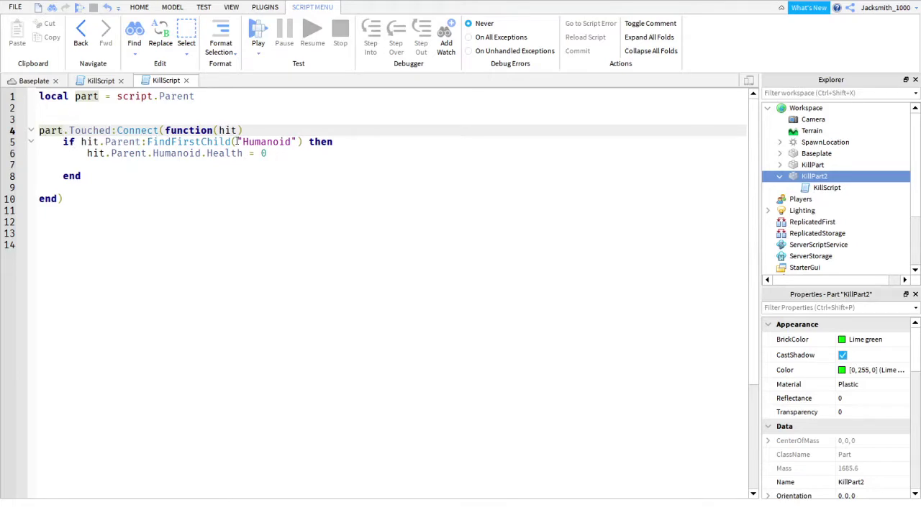
Step: Highlight the Humanoid string and the Health expression to explain the kill line
double_click(243, 141)
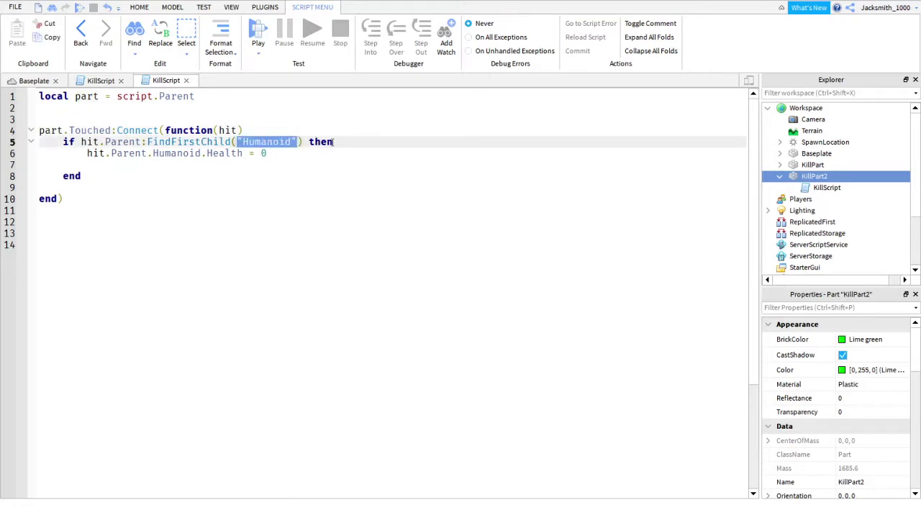
click(87, 153)
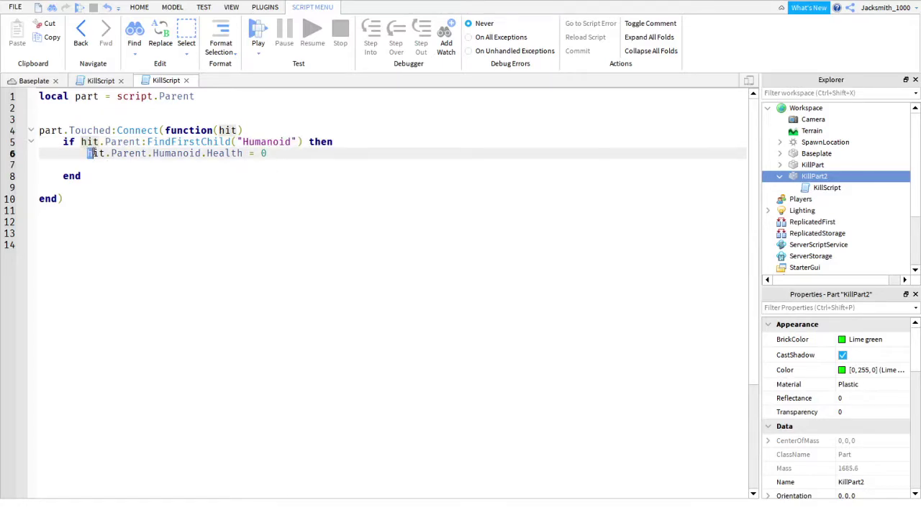
drag(119, 153, 177, 156)
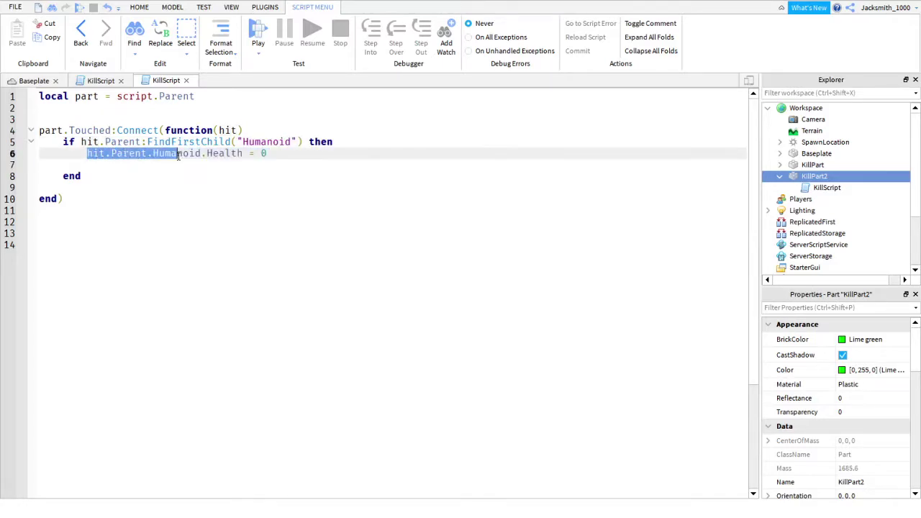
click(277, 153)
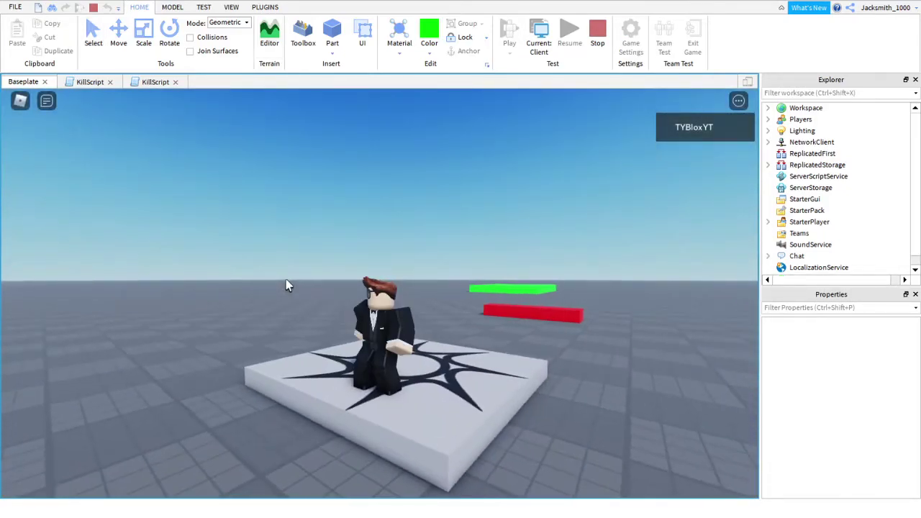
Step: Playtest by walking the character from the spawn into the green and red kill parts, watching it shatter and respawn
key(w)
scroll(352, 286, down, 5)
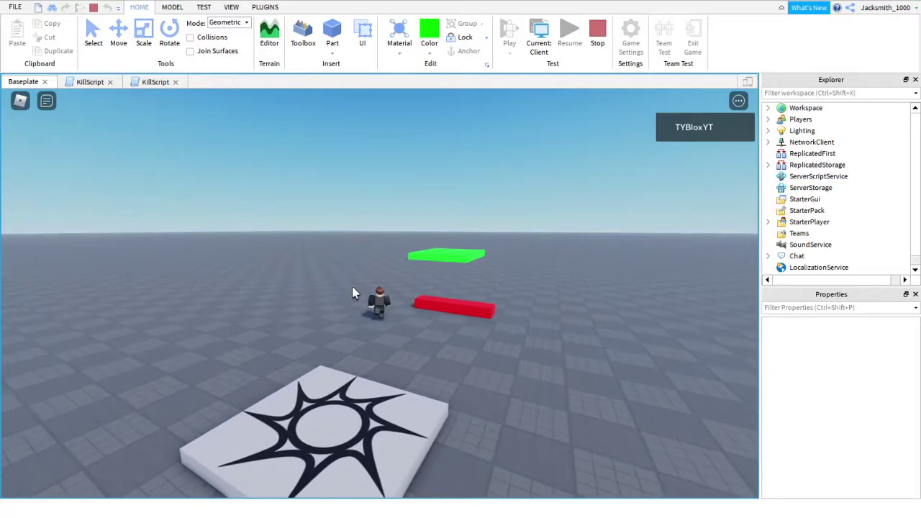
scroll(354, 288, down, 3)
right_drag(354, 287, 361, 297)
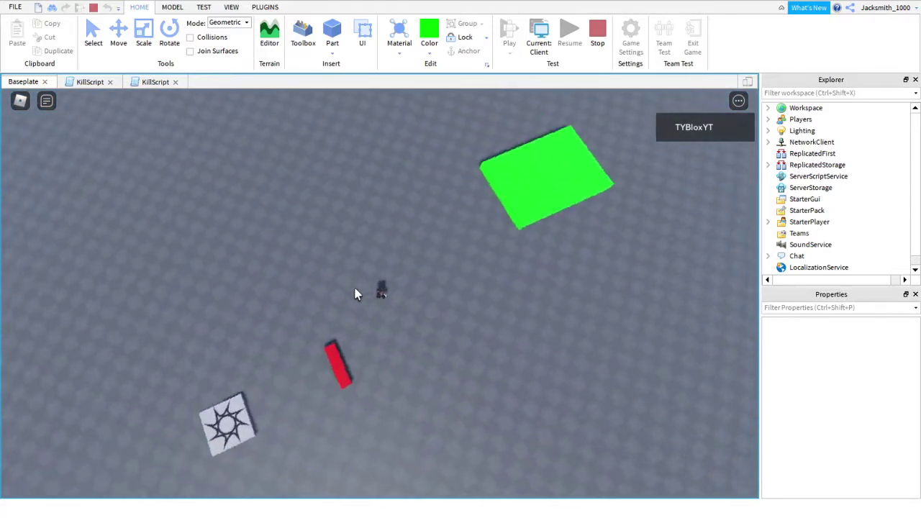
key(d)
key(w)
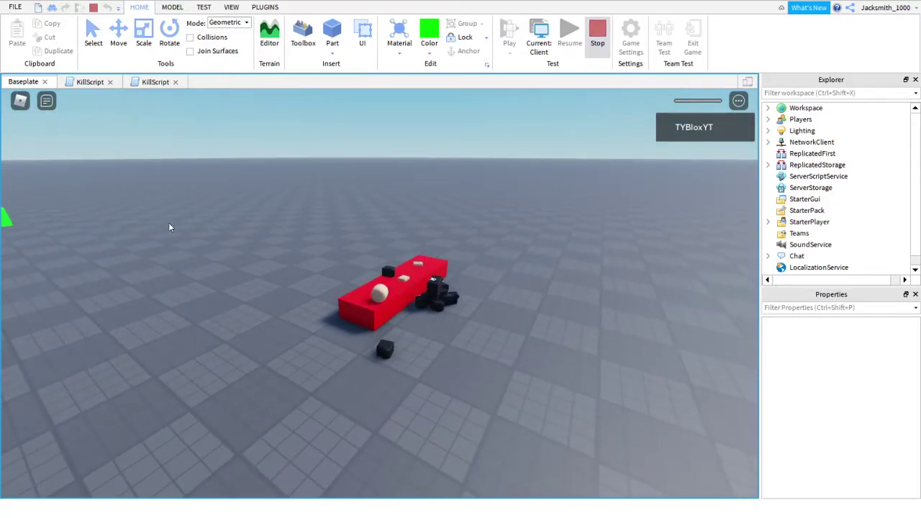
Step: Stop the playtest and close the longer, commented KillScript tab, returning to the 3D scene
key(shift+F5)
click(102, 80)
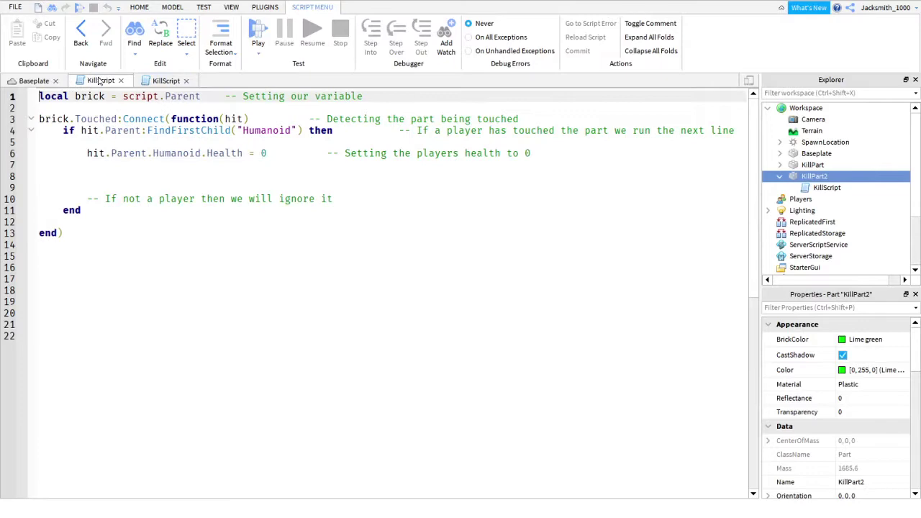
click(160, 82)
click(40, 210)
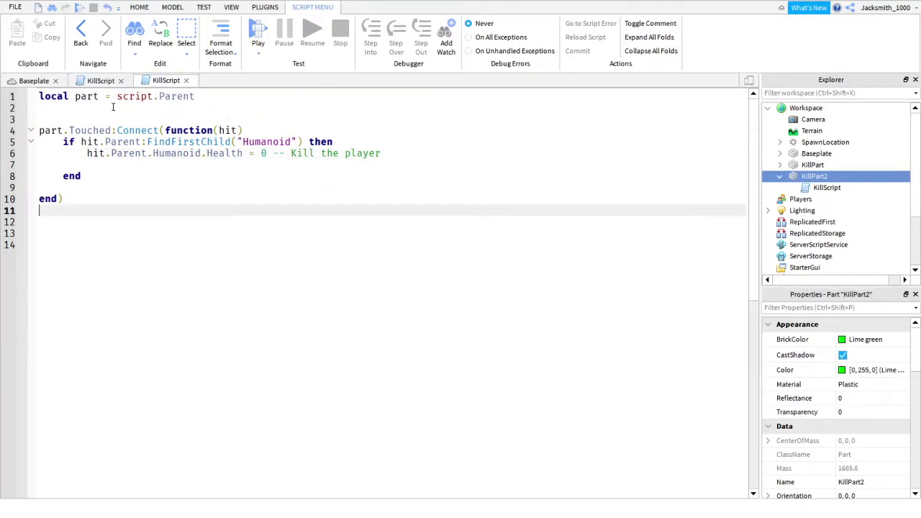
click(118, 84)
click(123, 81)
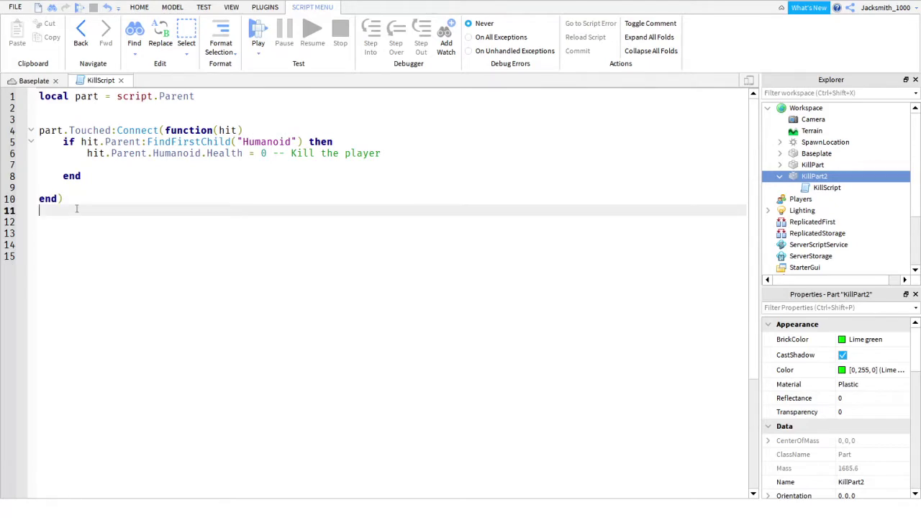
click(34, 81)
Step: Set KillPart2's colour to Really red
scroll(262, 213, down, 3)
scroll(325, 286, down, 3)
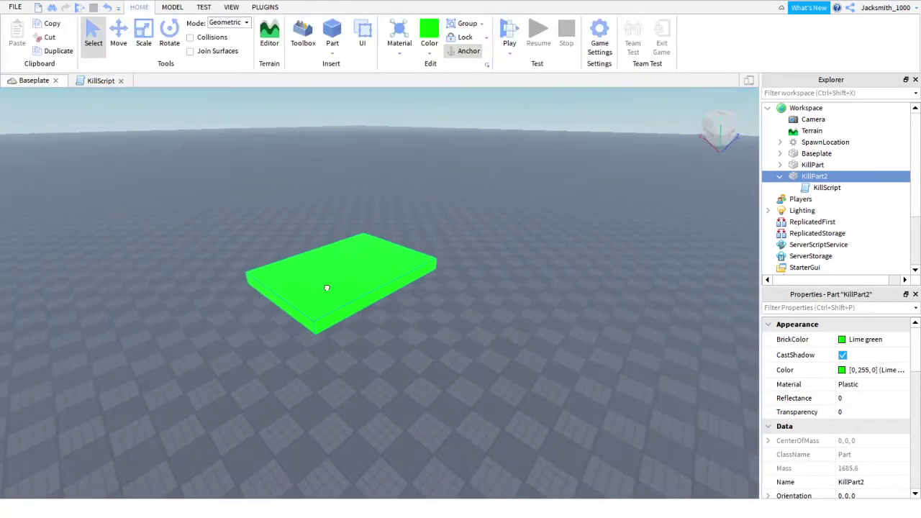
right_drag(308, 297, 483, 109)
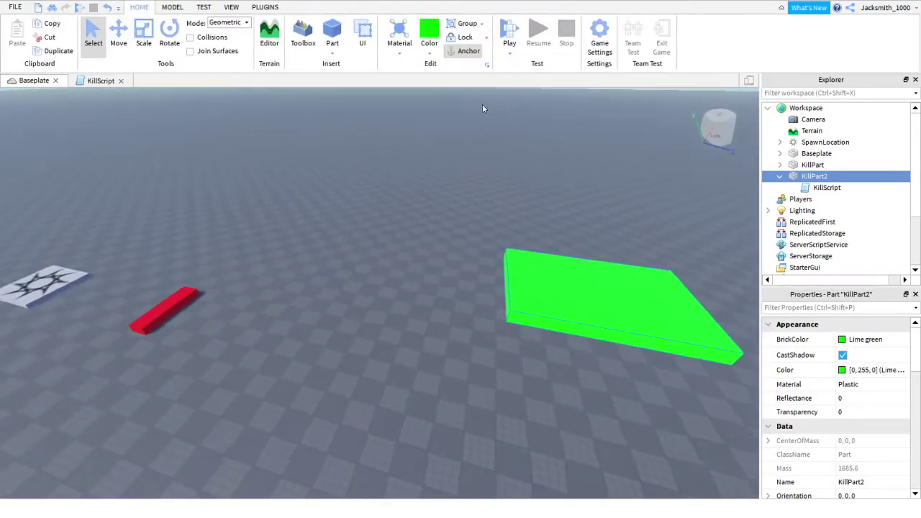
key(f)
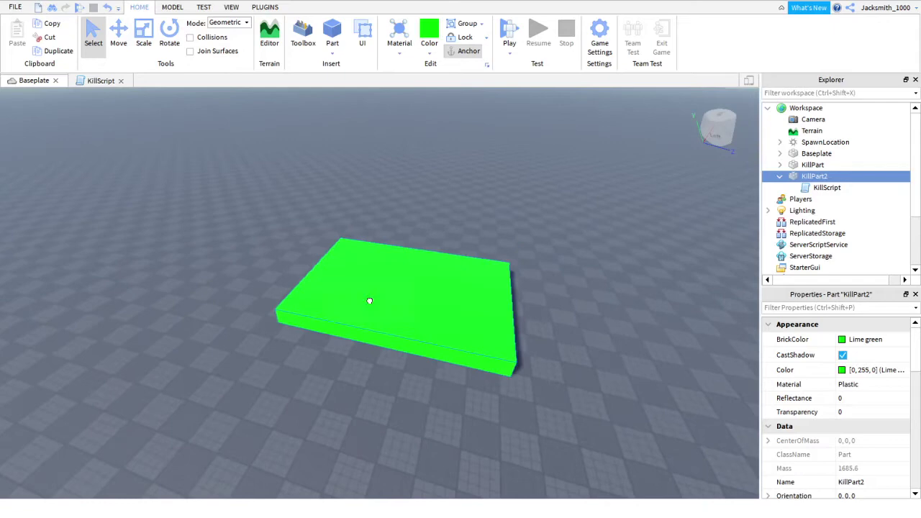
click(432, 56)
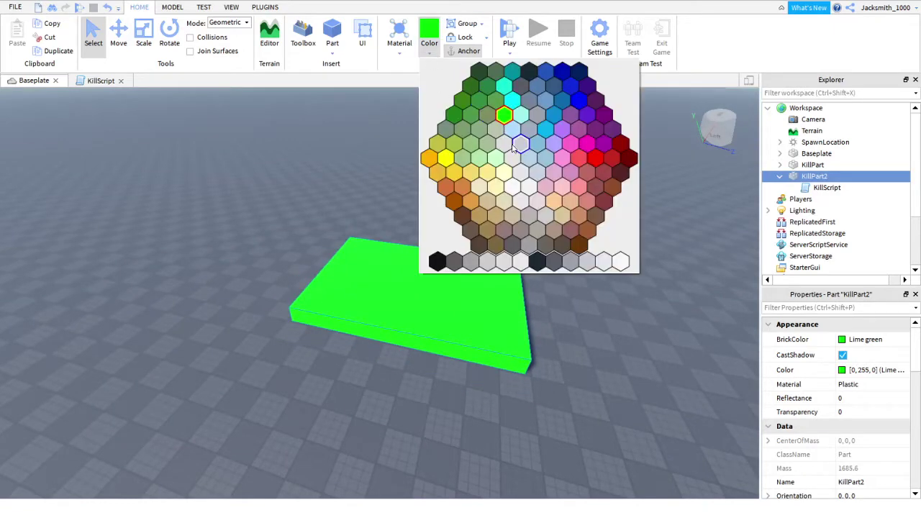
click(592, 159)
Step: Delete the original KillPart from the scene
scroll(432, 216, down, 5)
right_drag(317, 190, 297, 242)
click(295, 234)
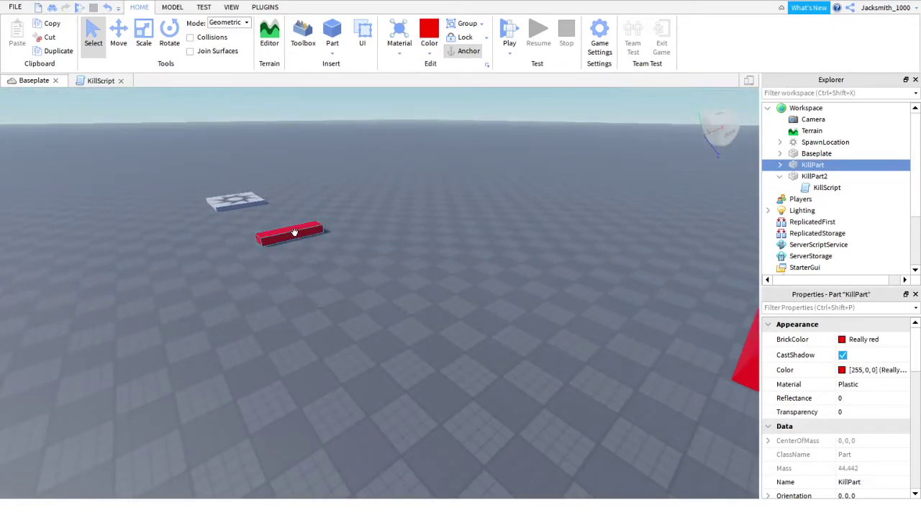
right_click(294, 232)
click(317, 72)
right_drag(349, 137, 364, 187)
Step: With the Scale tool, shorten KillPart2 along its length
scroll(330, 209, down, 3)
click(289, 206)
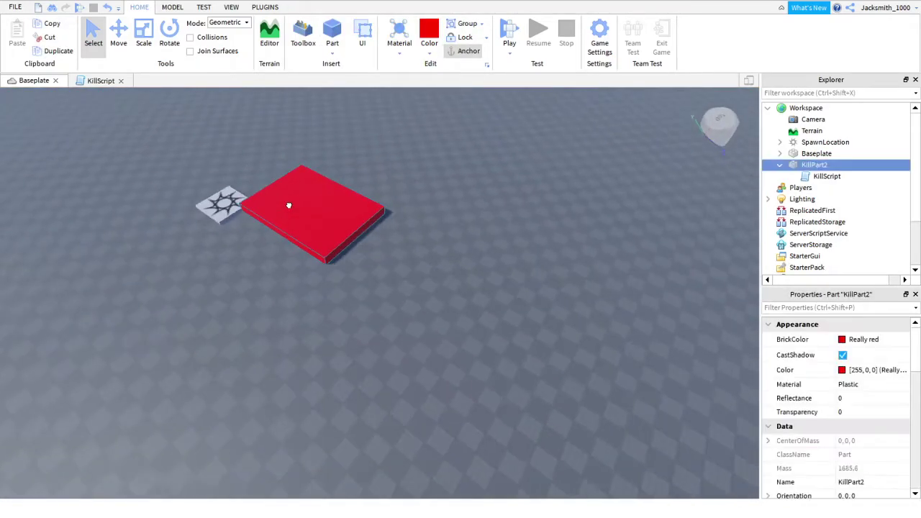
right_drag(289, 205, 319, 204)
click(139, 52)
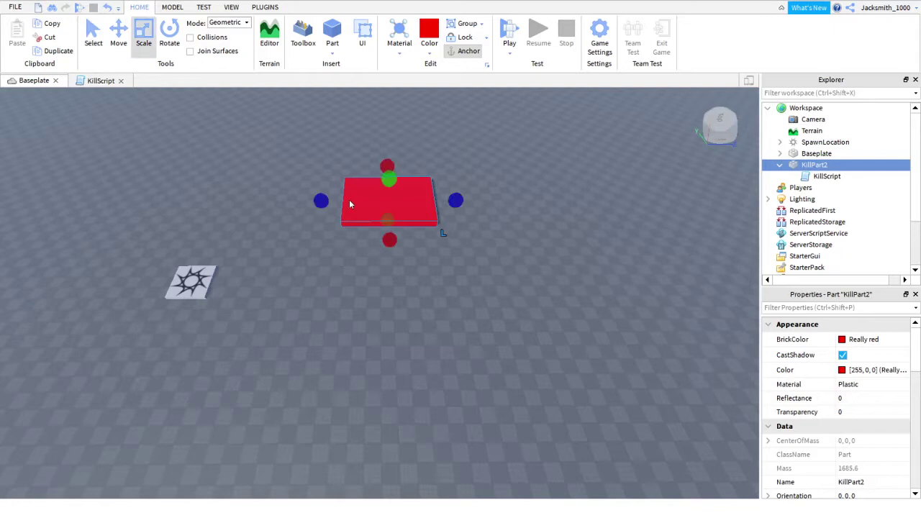
drag(324, 195, 348, 202)
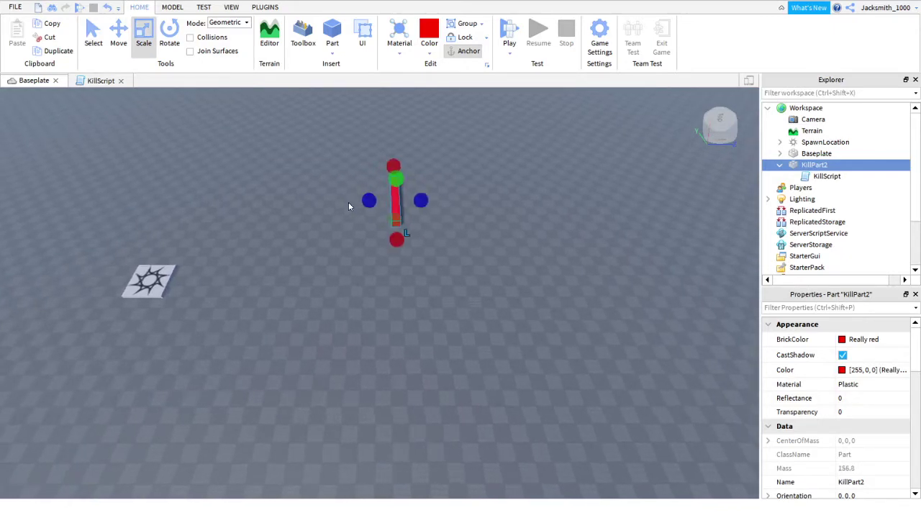
right_drag(348, 202, 347, 202)
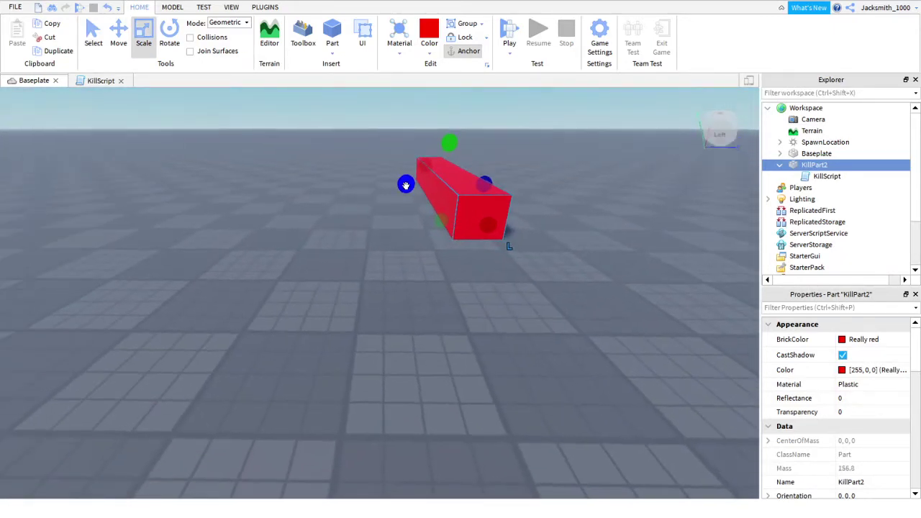
drag(405, 185, 408, 192)
mouse_move(407, 192)
right_down()
mouse_move(400, 196)
mouse_move(343, 150)
right_up()
Step: Make the kill bar slightly taller, then deselect it
drag(343, 149, 339, 168)
right_drag(339, 168, 342, 163)
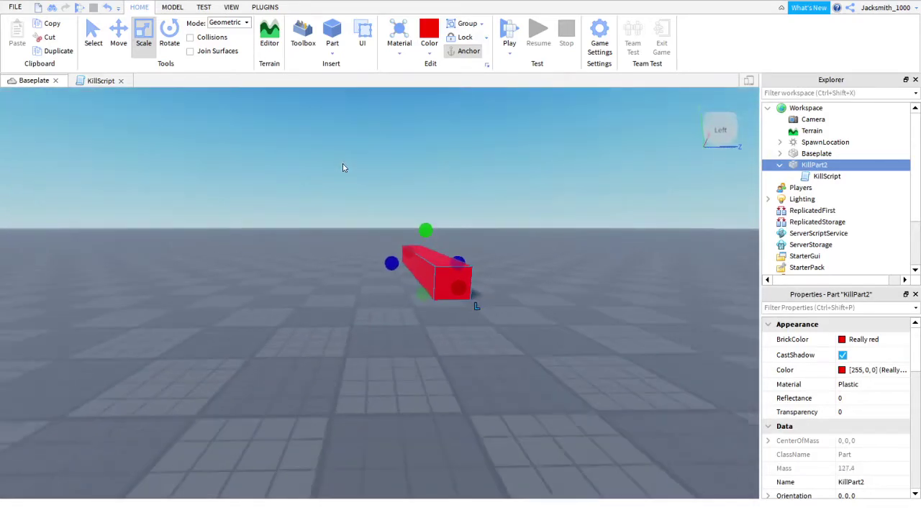
scroll(342, 163, up, 3)
scroll(340, 250, down, 5)
scroll(336, 264, up, 2)
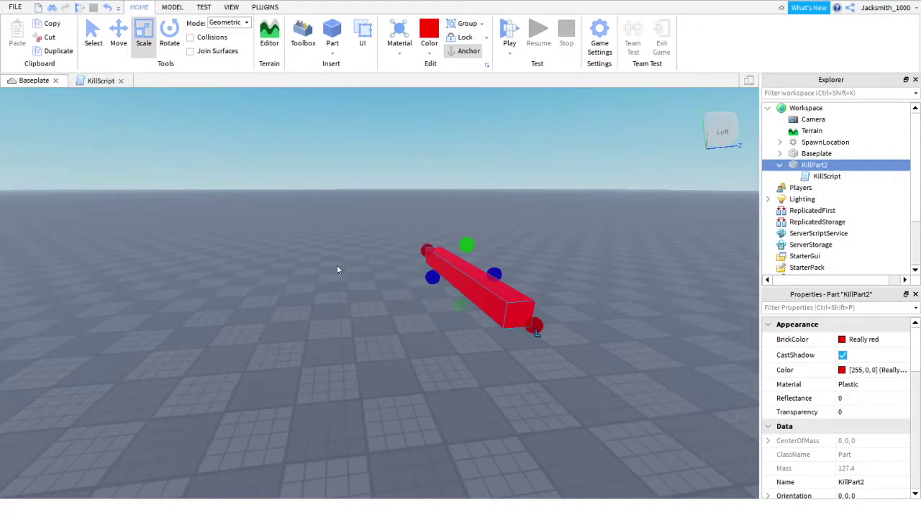
right_drag(337, 265, 331, 261)
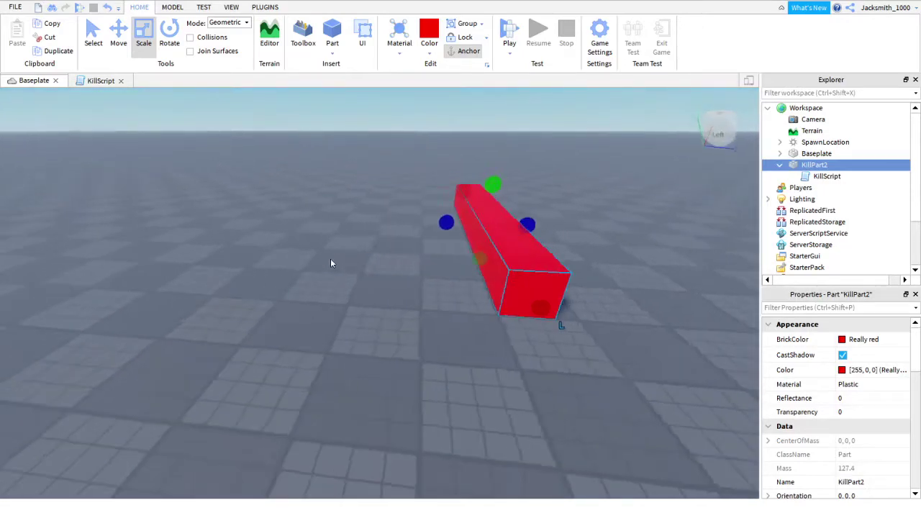
scroll(330, 263, down, 3)
click(314, 179)
Step: Insert a new part coloured Dark stone grey with Slate material
key(a)
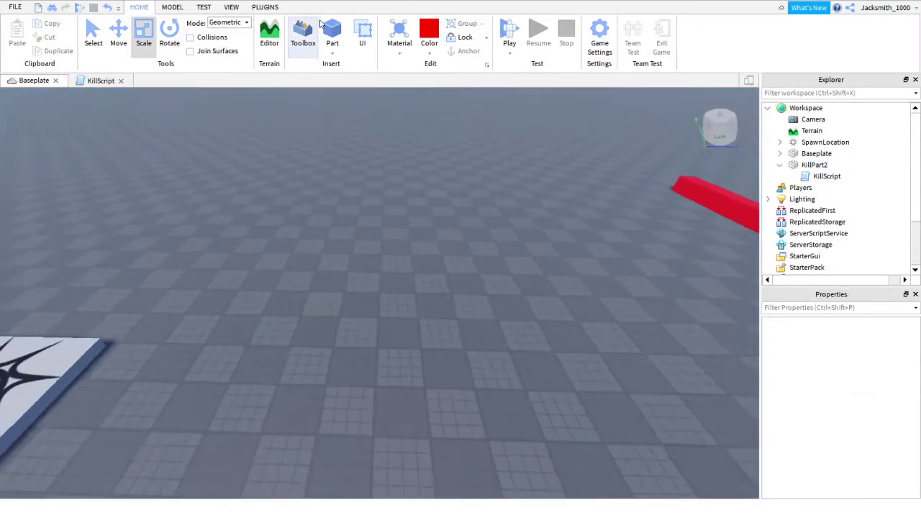
click(330, 30)
click(428, 33)
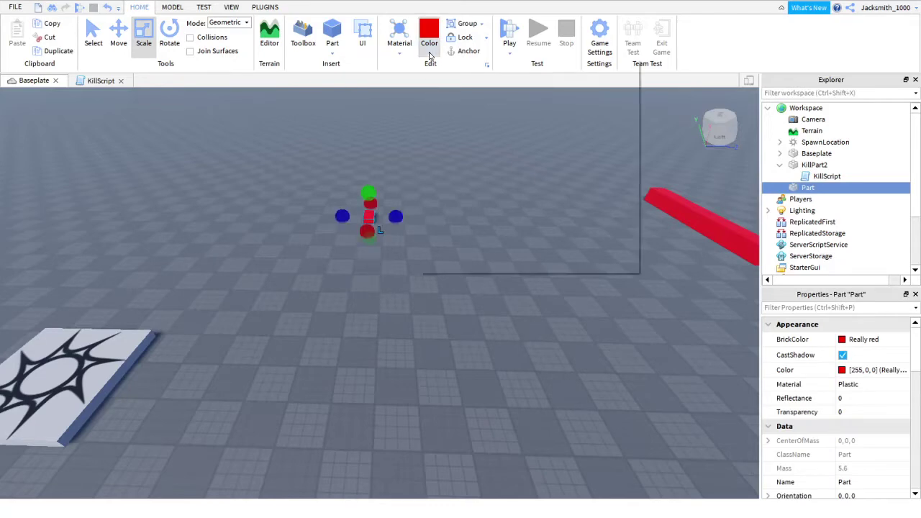
click(455, 260)
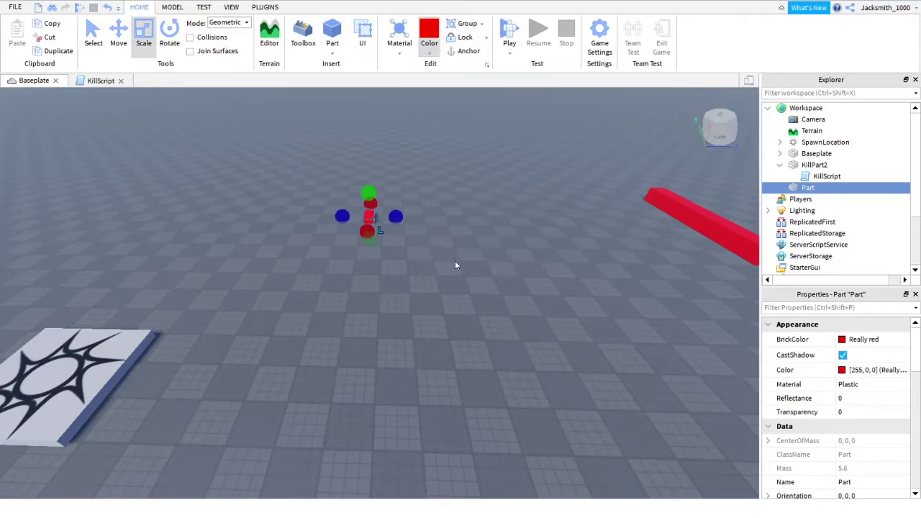
click(398, 54)
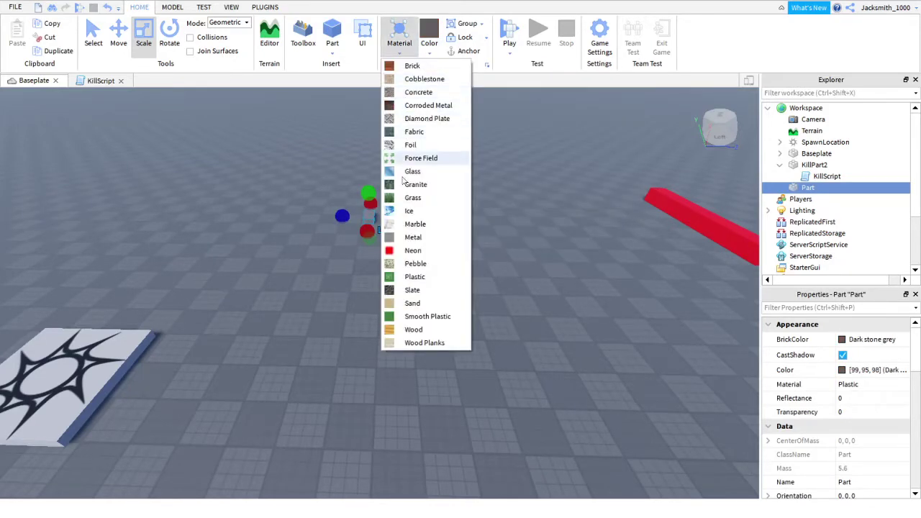
click(410, 290)
Step: Scale the slate part into a large block, rotate it a quarter turn, and move the spawn onto it
drag(369, 203, 371, 169)
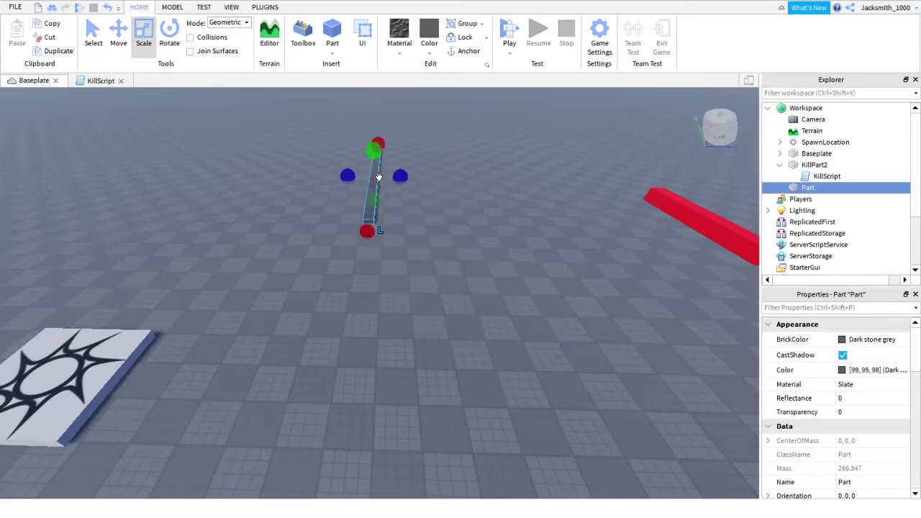
right_drag(370, 169, 413, 191)
drag(392, 207, 443, 219)
right_drag(444, 218, 415, 200)
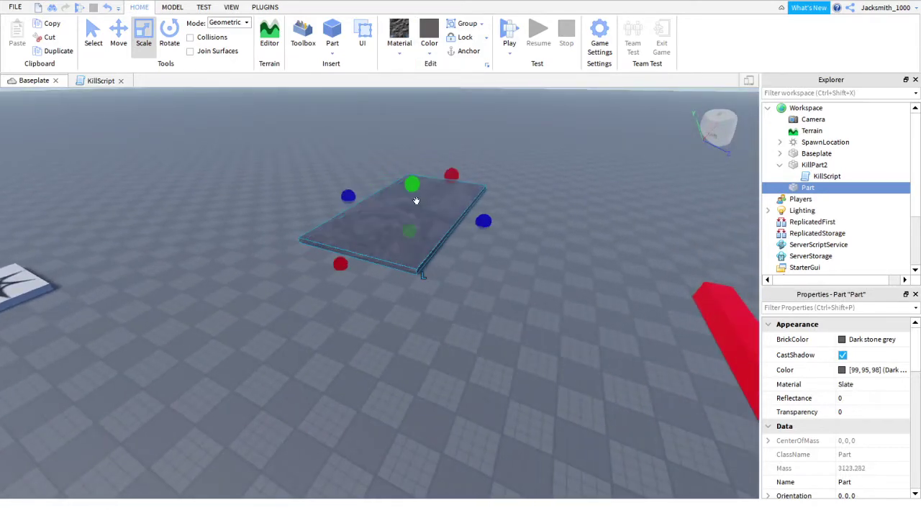
drag(411, 180, 407, 165)
right_drag(407, 164, 406, 177)
scroll(406, 177, down, 4)
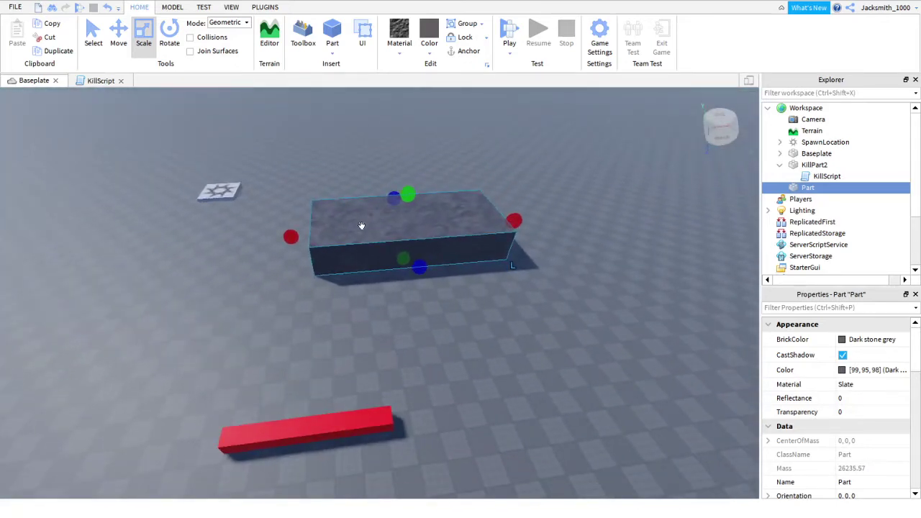
key(ctrl+r)
mouse_move(372, 230)
right_down()
mouse_move(430, 267)
mouse_move(463, 273)
mouse_move(405, 282)
mouse_move(397, 260)
right_up()
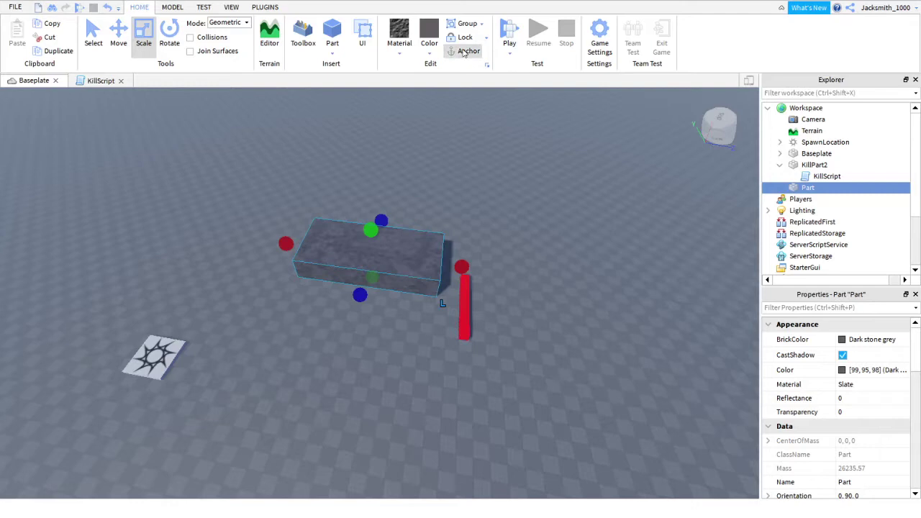
mouse_move(155, 356)
mouse_down()
mouse_move(214, 294)
mouse_move(287, 248)
mouse_move(323, 248)
mouse_up()
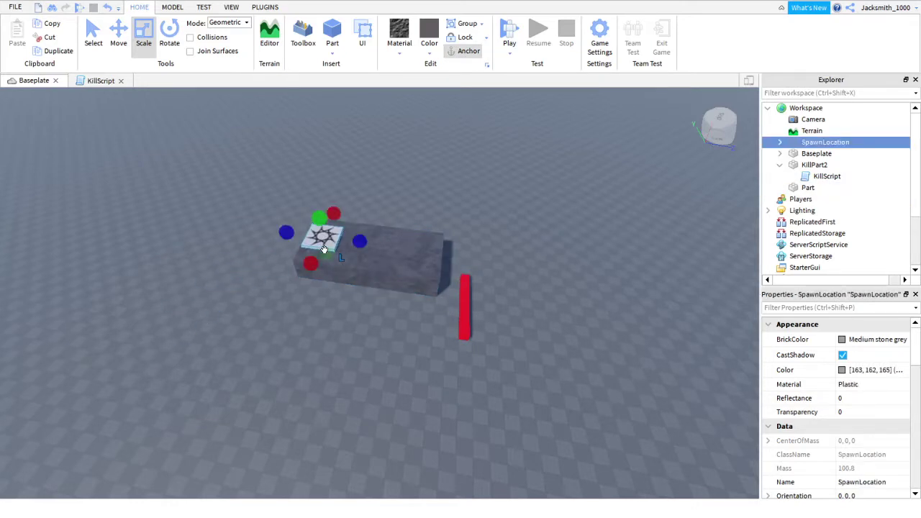
Step: Duplicate the red kill bar twice and space the copies across the slate platform
click(464, 315)
key(f)
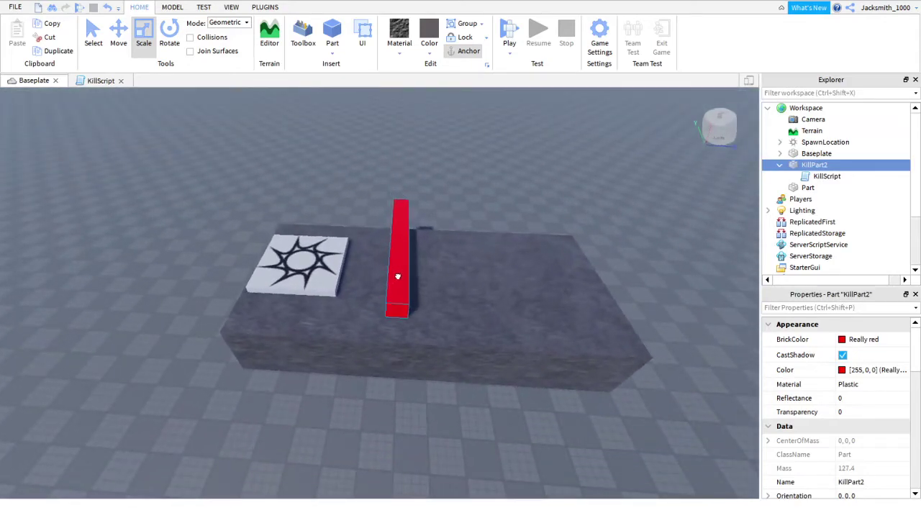
scroll(385, 290, up, 3)
scroll(383, 290, up, 3)
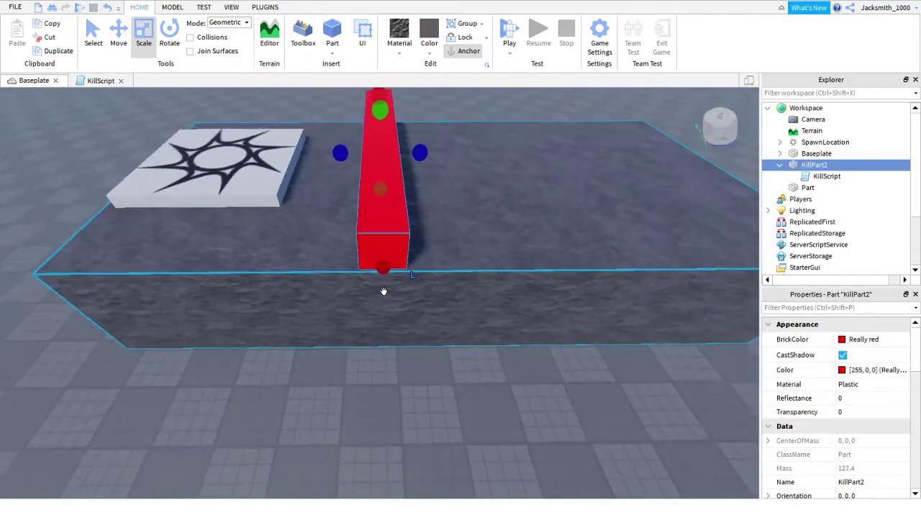
right_drag(384, 290, 384, 290)
click(51, 54)
key(ctrl+2)
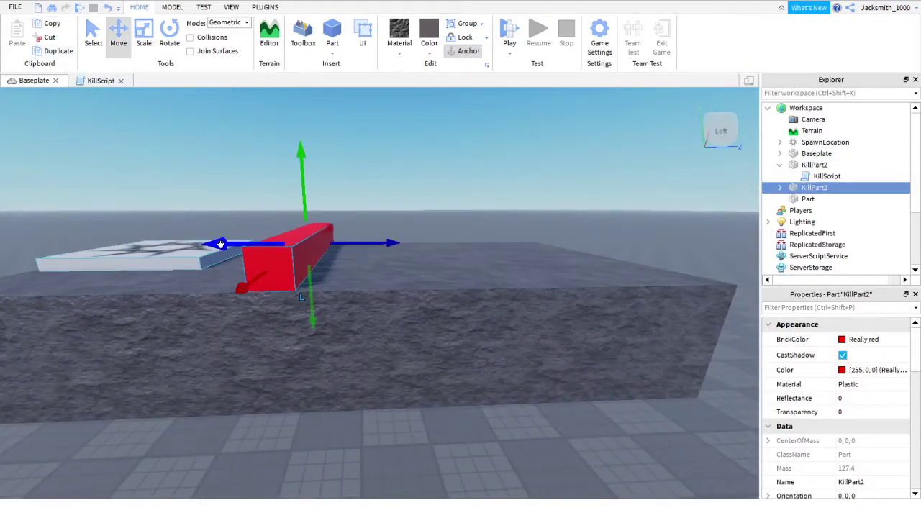
mouse_move(220, 244)
mouse_down()
mouse_move(312, 251)
mouse_move(379, 239)
mouse_up()
click(49, 57)
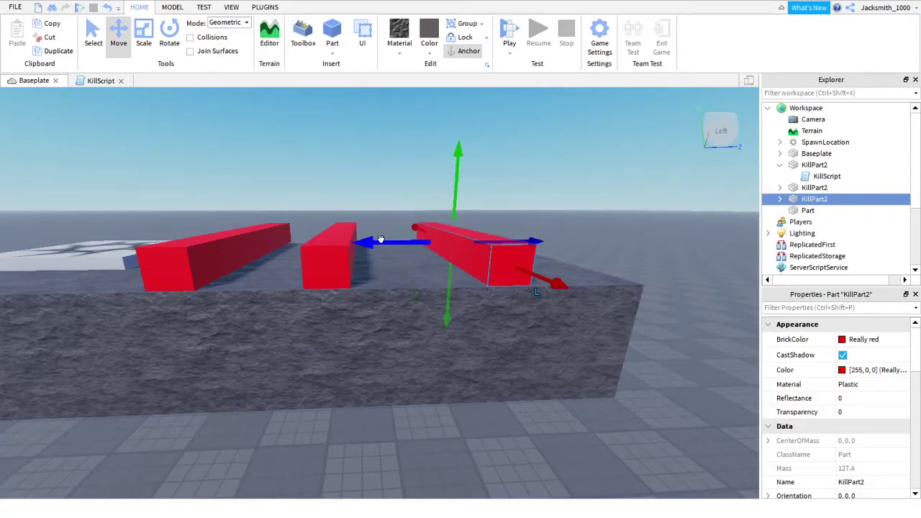
mouse_move(379, 240)
right_down()
mouse_move(370, 252)
mouse_move(369, 217)
right_up()
click(370, 252)
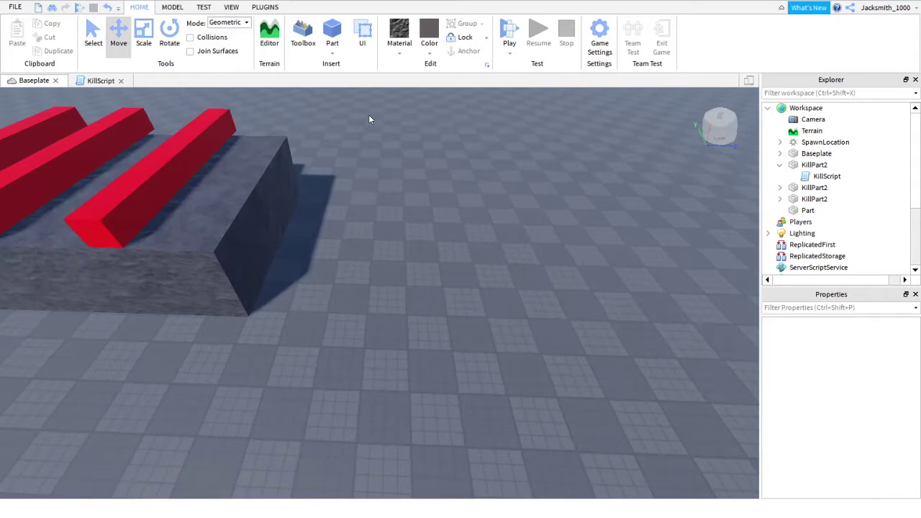
Step: Insert a new part coloured Mint with a smooth plastic material
scroll(368, 119, up, 2)
click(332, 36)
drag(369, 297, 355, 257)
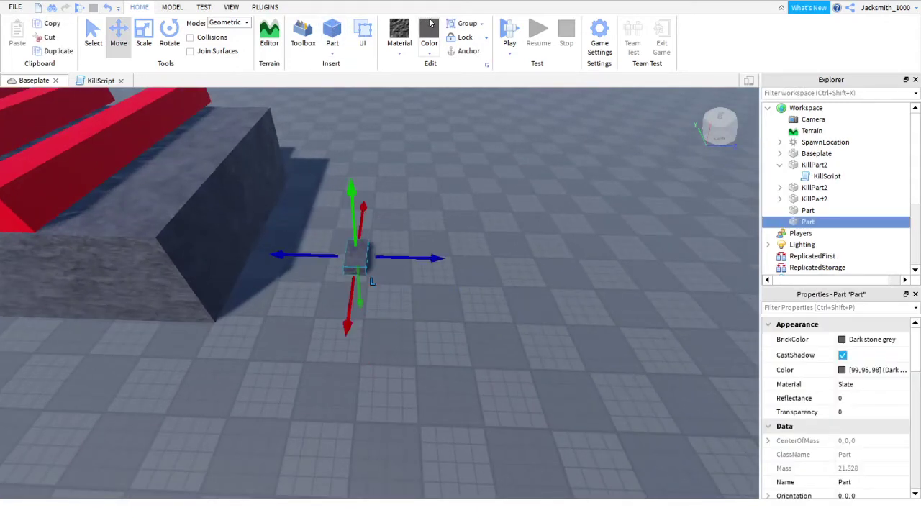
click(430, 29)
click(477, 162)
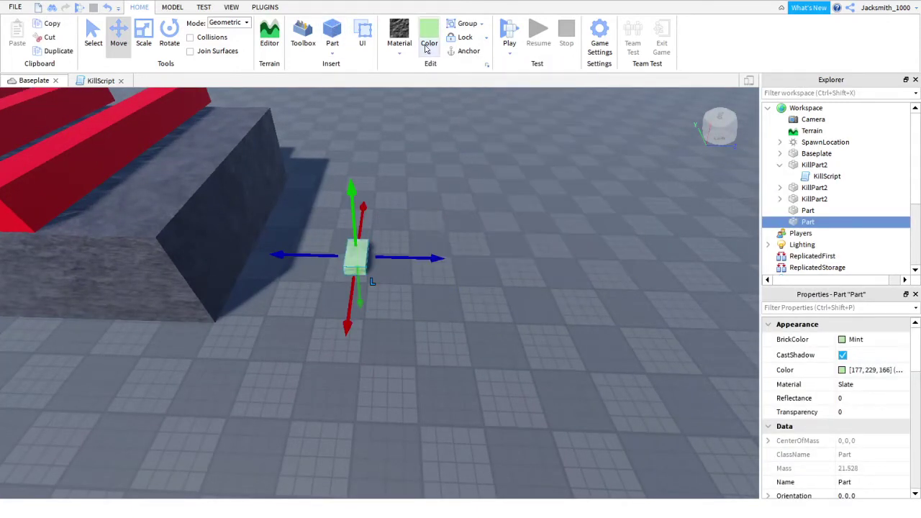
click(400, 36)
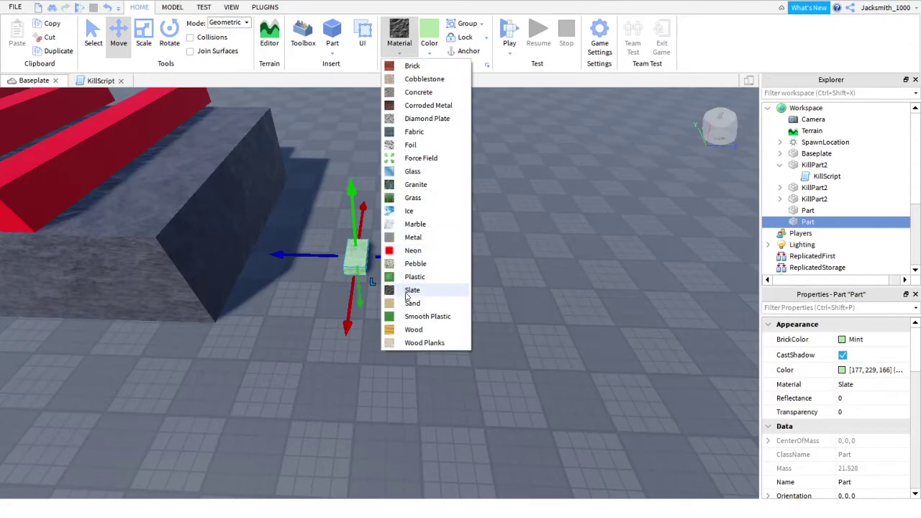
click(406, 316)
Step: Resize the mint part into a large block against the end of the slate platform
key(ctrl+3)
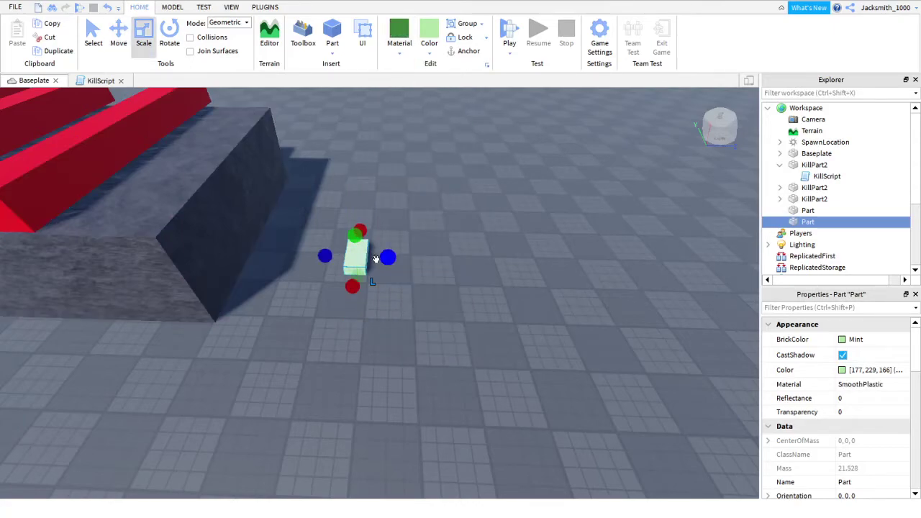
drag(355, 238, 346, 213)
right_drag(345, 214, 314, 302)
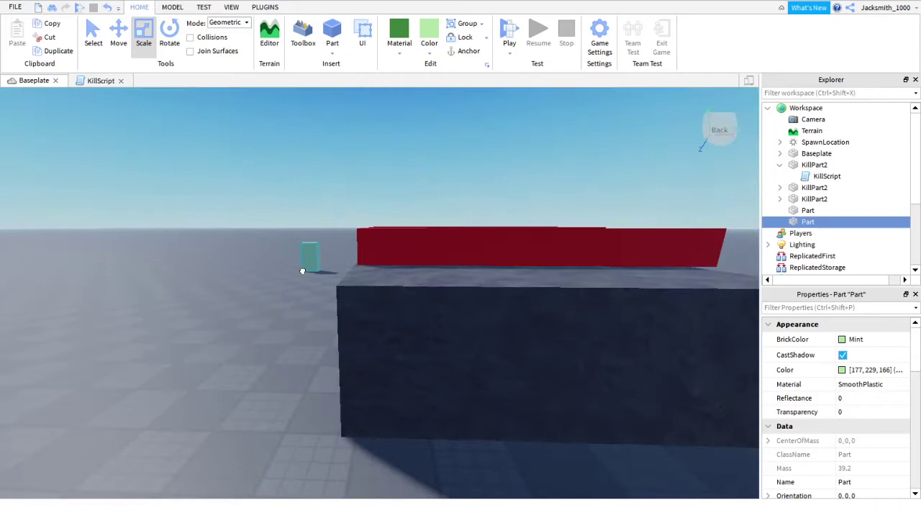
scroll(314, 302, up, 3)
drag(293, 291, 295, 289)
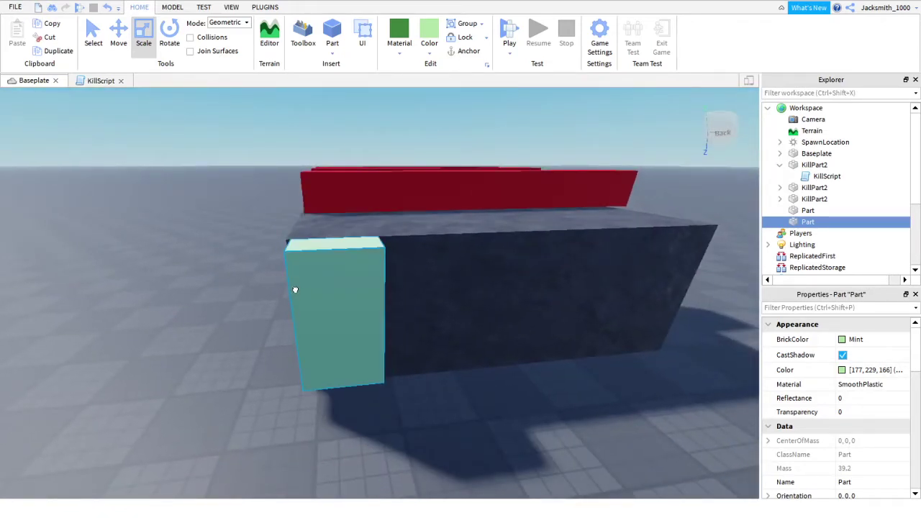
drag(397, 312, 385, 306)
right_drag(384, 306, 328, 302)
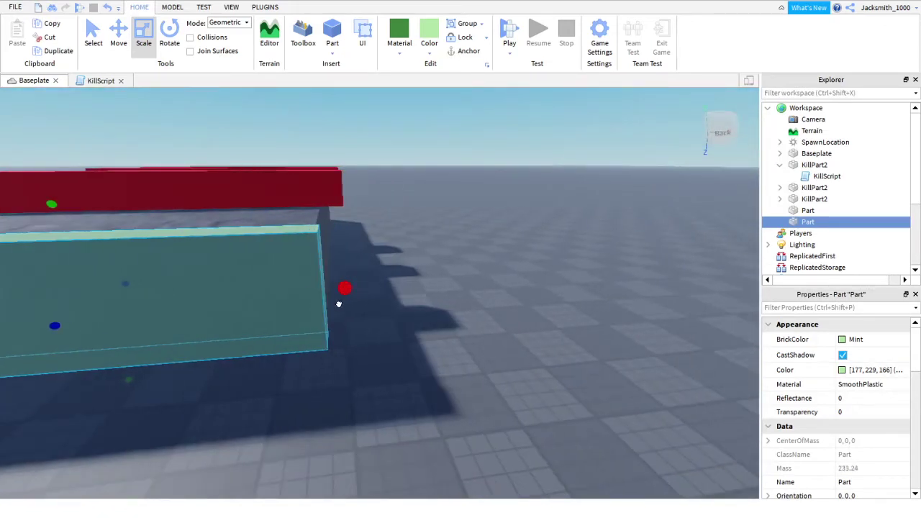
drag(338, 303, 335, 302)
right_drag(335, 302, 328, 303)
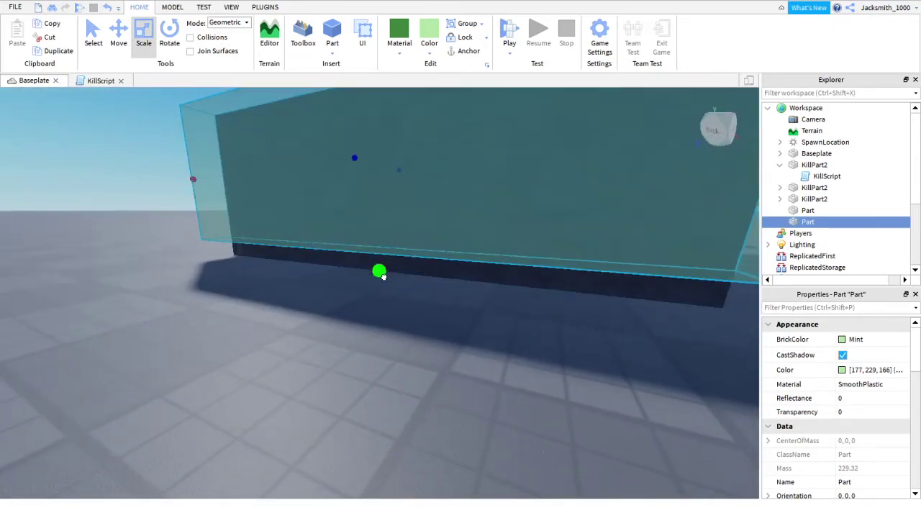
drag(382, 277, 377, 291)
right_drag(374, 278, 353, 242)
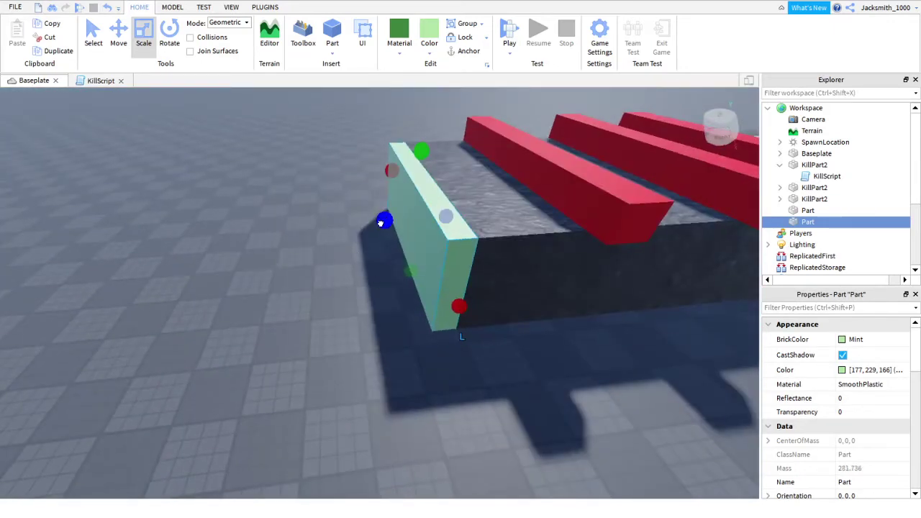
drag(381, 223, 294, 228)
right_drag(454, 88, 489, 93)
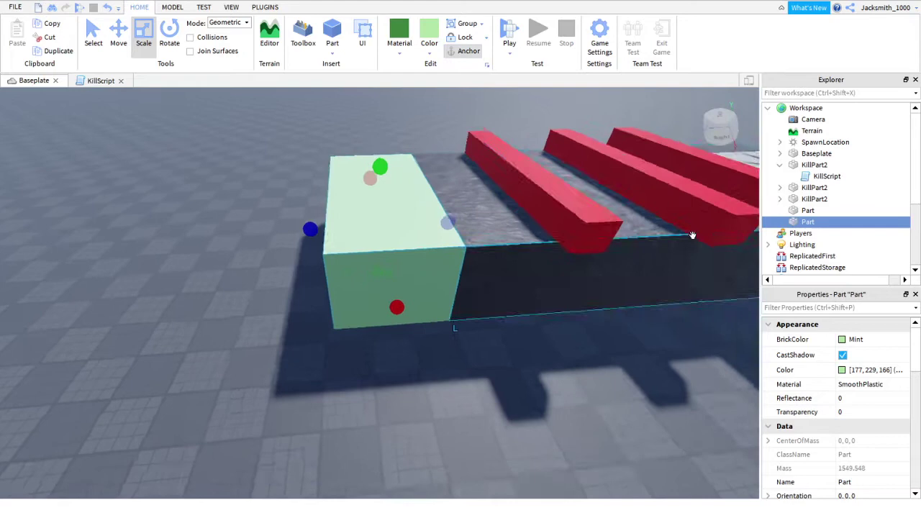
Step: Rename the mint part from Part to Winnersarea
right_click(808, 221)
click(781, 74)
key(BackSpace)
text(Winnersarea)
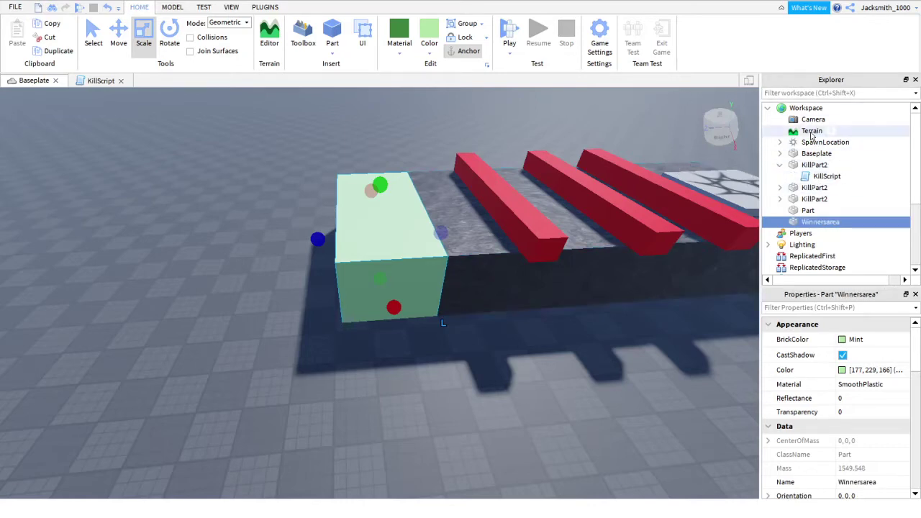
Step: Drag each of the three red kill bars' scale handles inward to shorten them
scroll(548, 144, down, 3)
scroll(407, 136, down, 3)
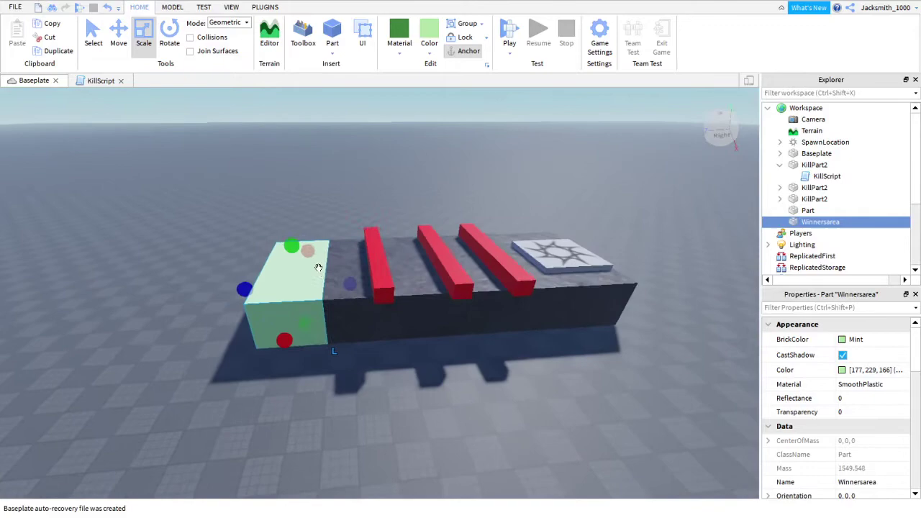
click(386, 237)
key(f)
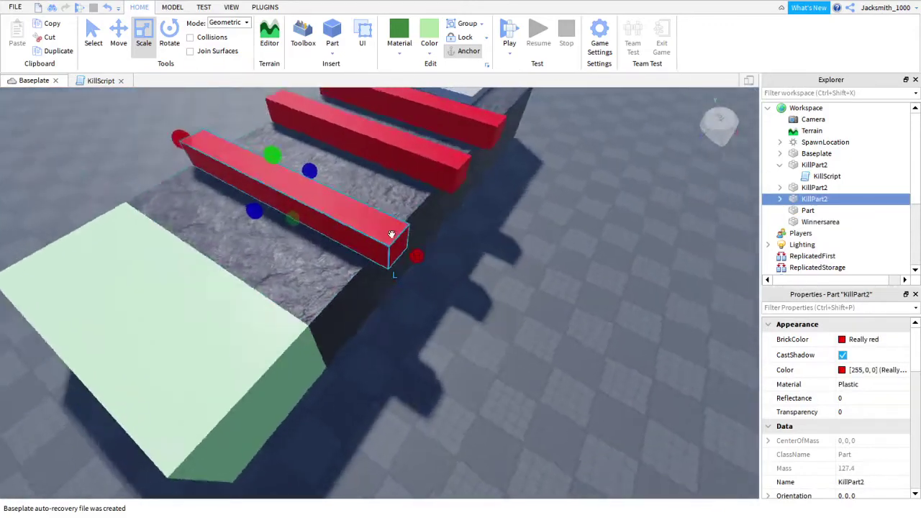
right_drag(391, 234, 391, 234)
drag(372, 264, 326, 264)
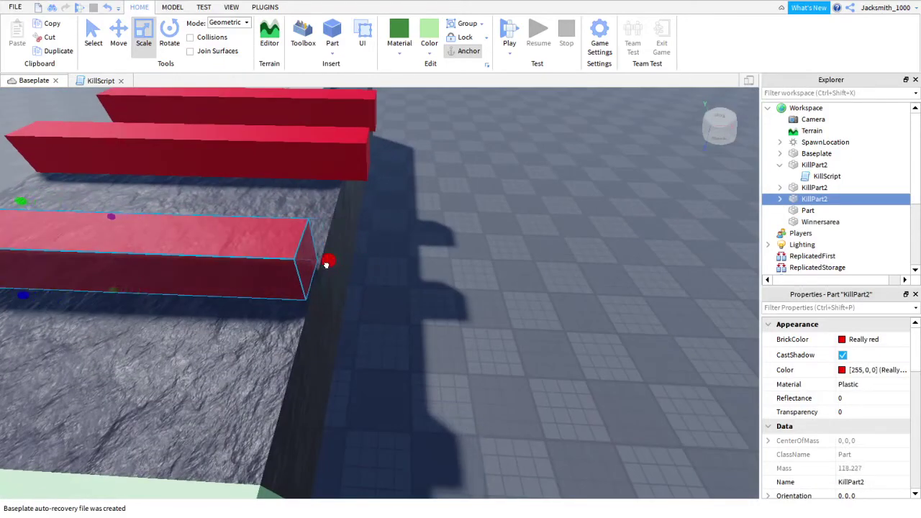
click(329, 159)
drag(386, 152, 363, 157)
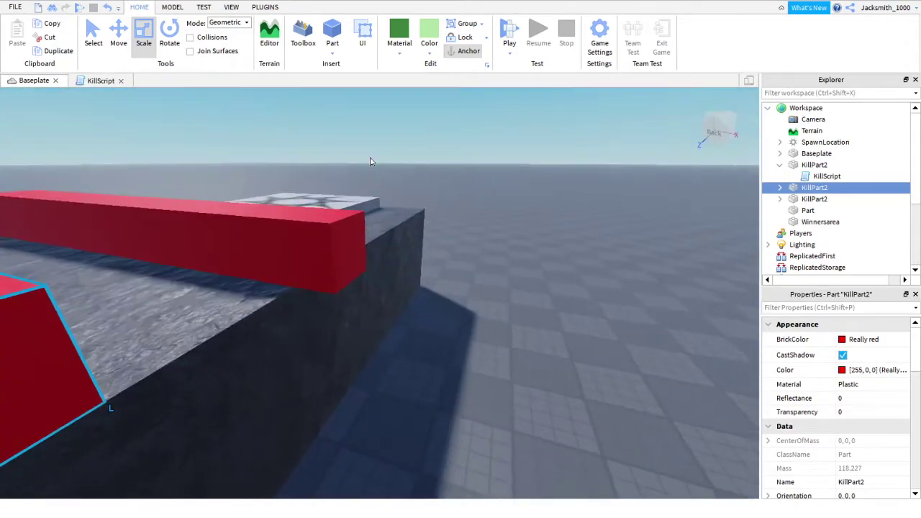
click(323, 233)
mouse_move(396, 256)
mouse_down()
mouse_move(360, 249)
mouse_move(369, 252)
mouse_up()
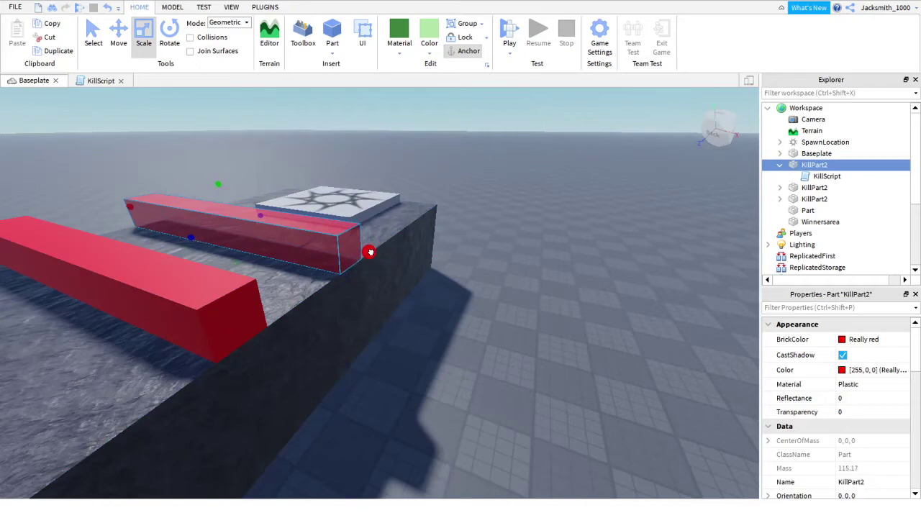
right_drag(368, 252, 355, 247)
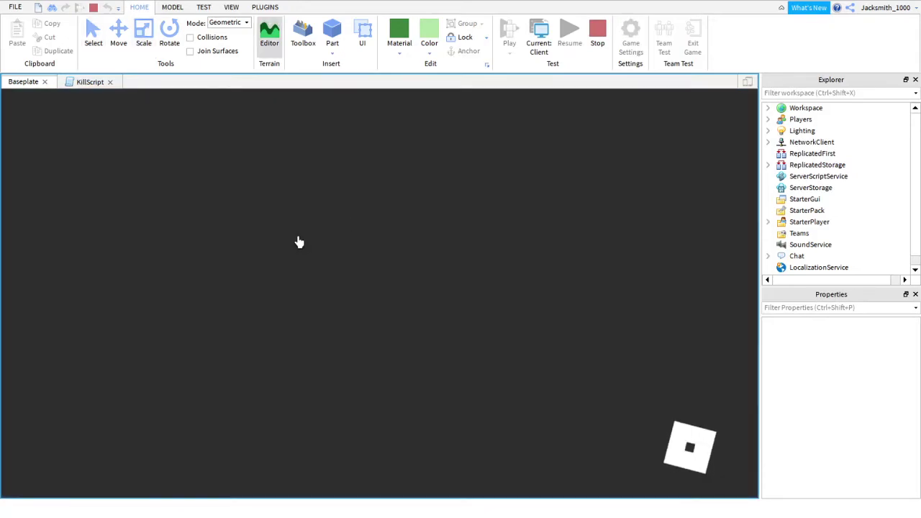
Step: Run the character from the spawn along the red bars onto the mint platform
key(w)
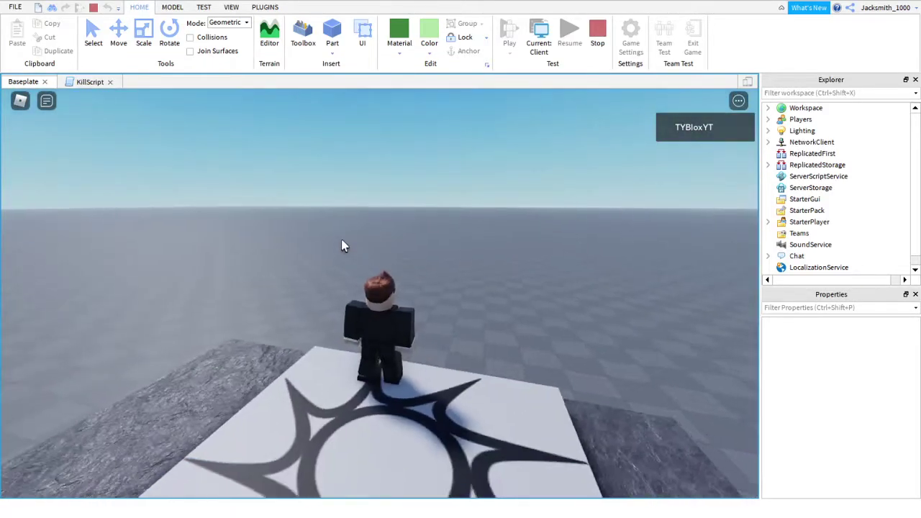
right_drag(342, 246, 343, 242)
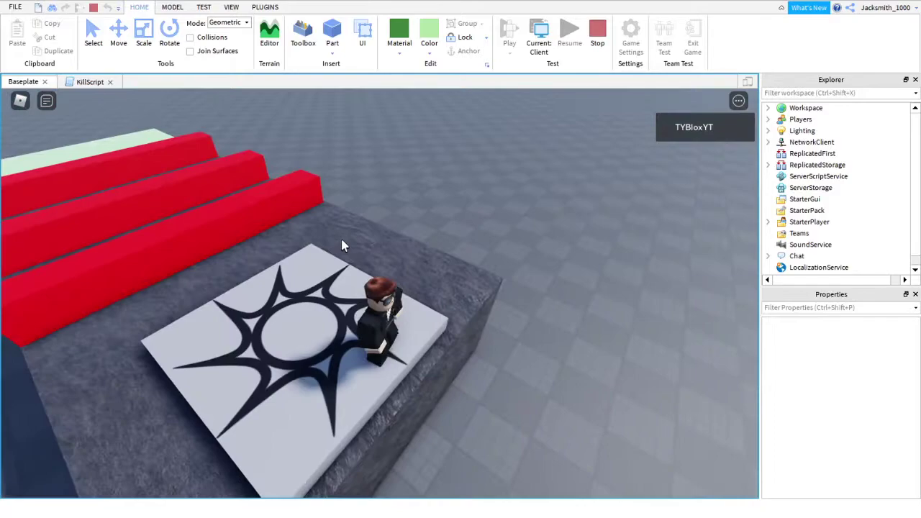
key(shift)
key(w)
key(w)
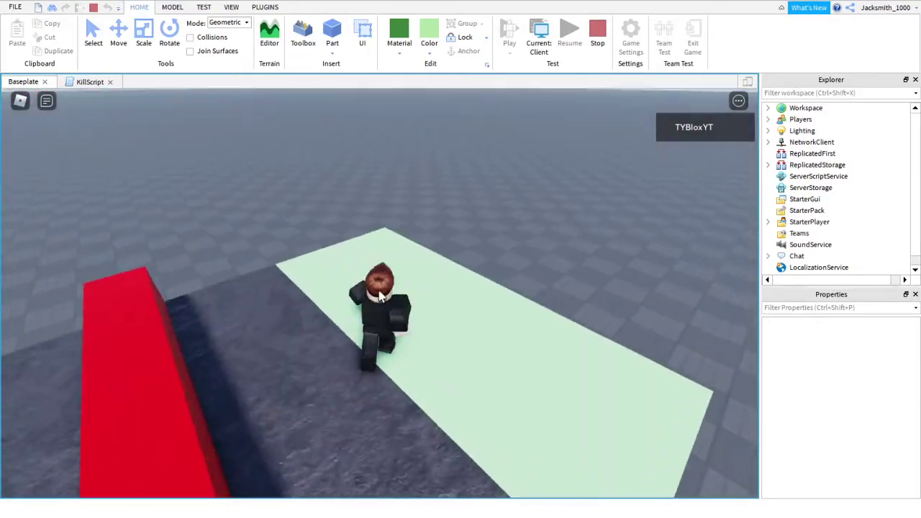
key(shift)
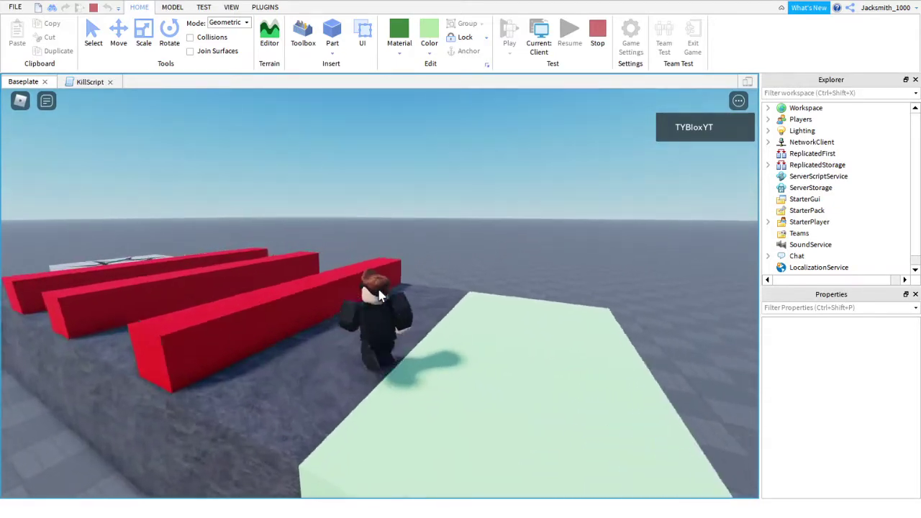
right_drag(379, 295, 373, 310)
key(s)
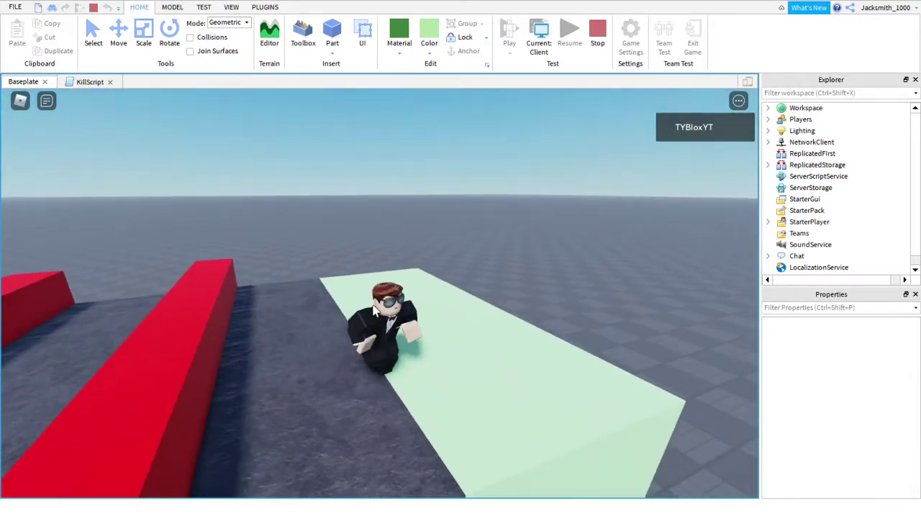
key(a)
right_drag(348, 342, 344, 346)
Step: Cross back to spawn, then jump over the red bars onto the mint block again
key(a)
key(d)
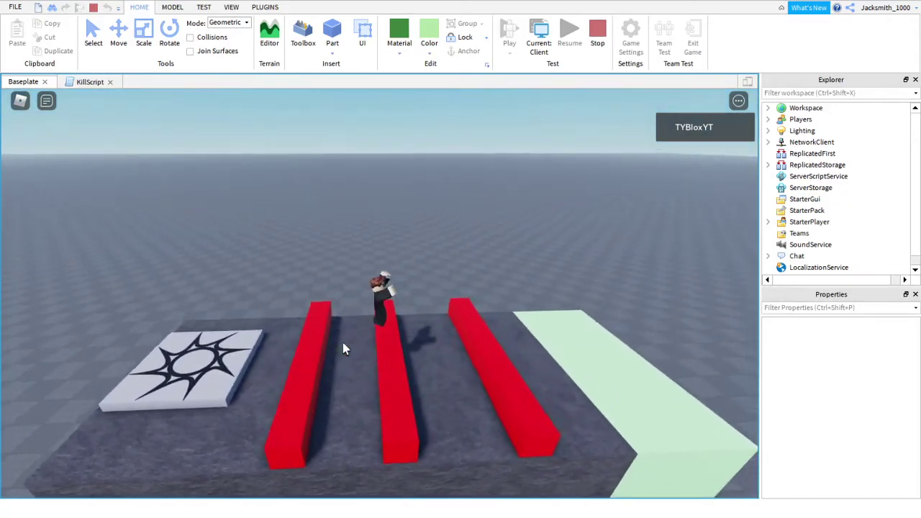
key(d)
key(space)
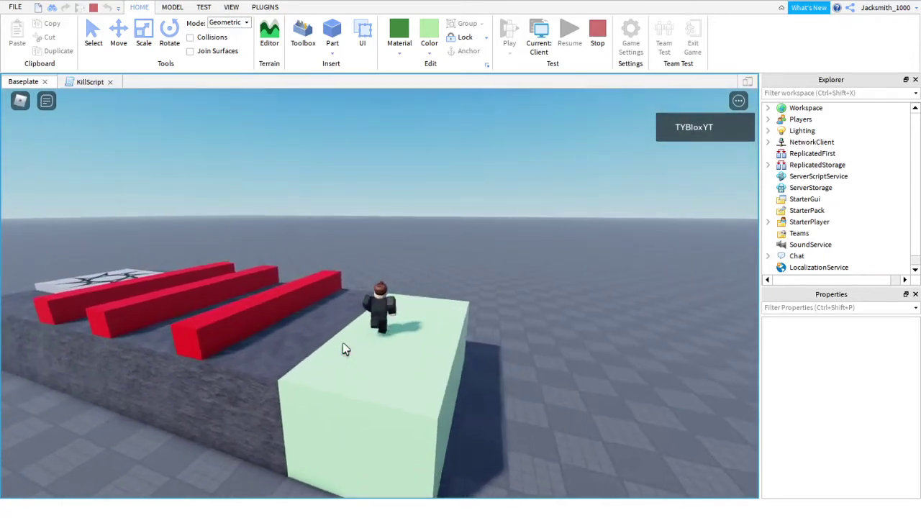
key(a)
right_drag(343, 349, 343, 349)
key(a)
key(d)
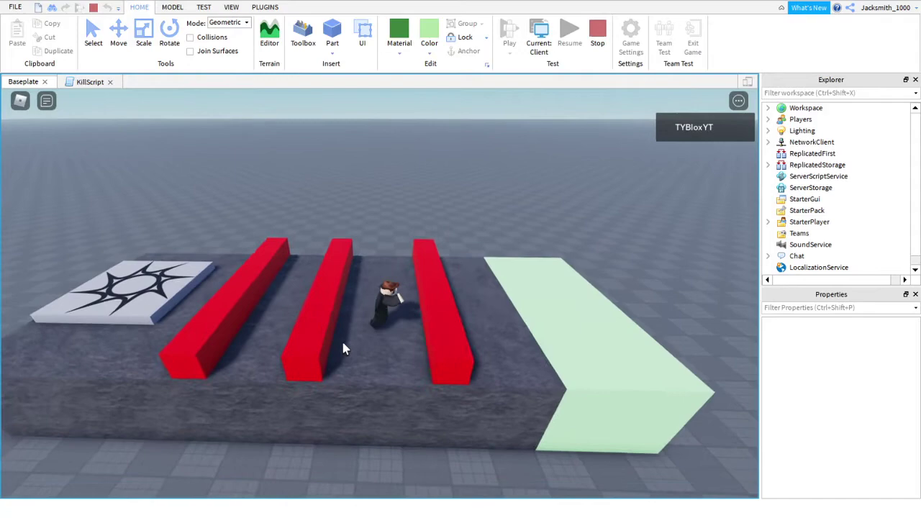
key(space)
right_drag(342, 349, 350, 352)
key(w)
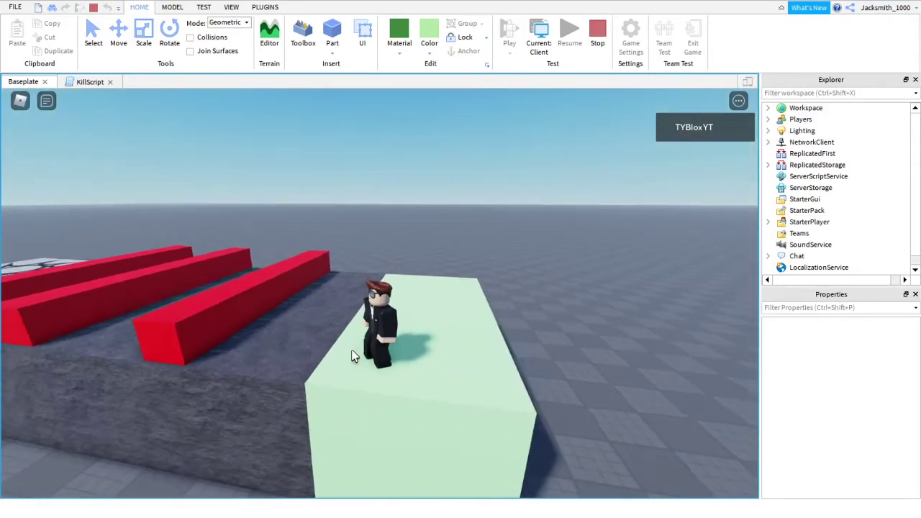
key(a)
right_drag(369, 344, 372, 346)
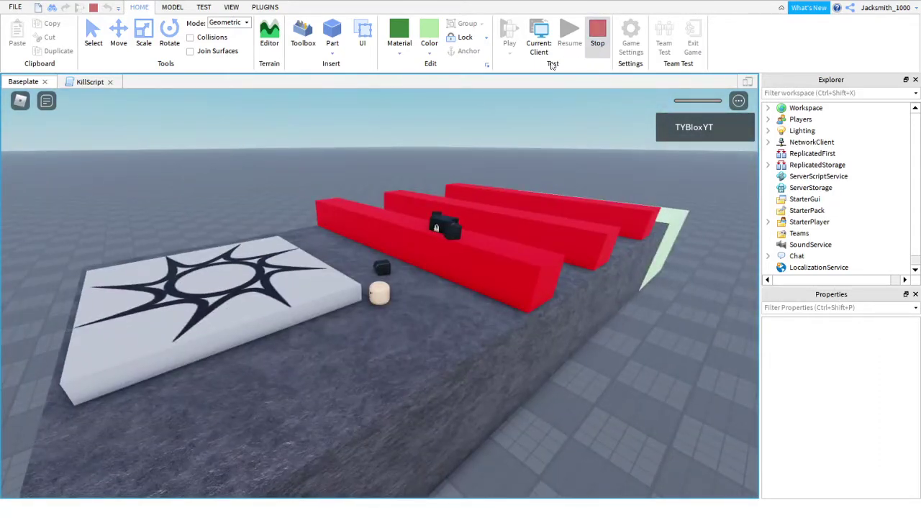
Step: Stop the playtest, resize one red kill bar, then select the slate platform and undo the last change
key(shift+F5)
mouse_move(335, 305)
right_down()
mouse_move(330, 360)
mouse_move(417, 384)
mouse_move(449, 364)
right_up()
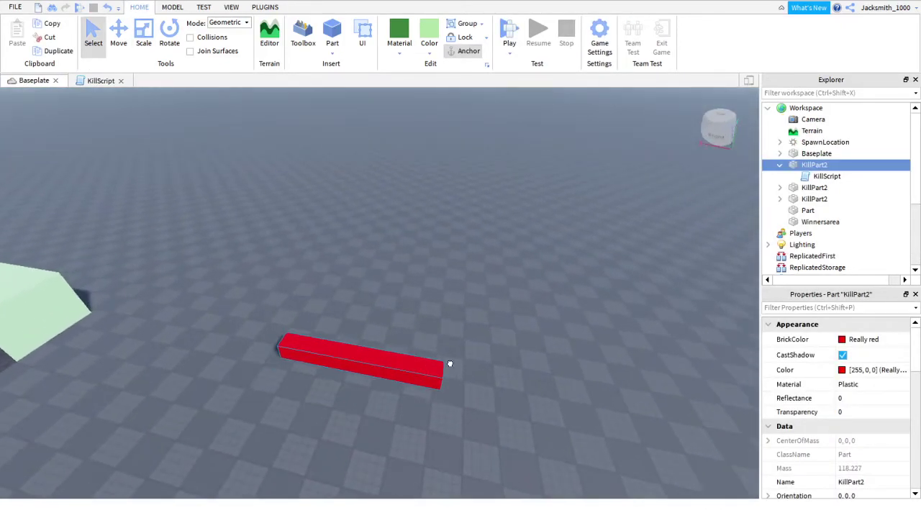
key(f)
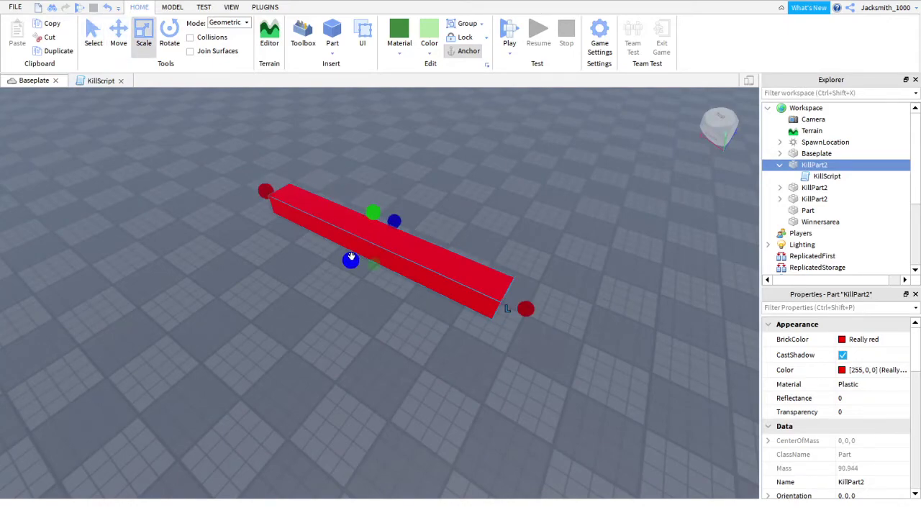
drag(350, 258, 210, 335)
mouse_move(209, 335)
right_down()
mouse_move(368, 271)
mouse_move(341, 254)
right_up()
click(400, 342)
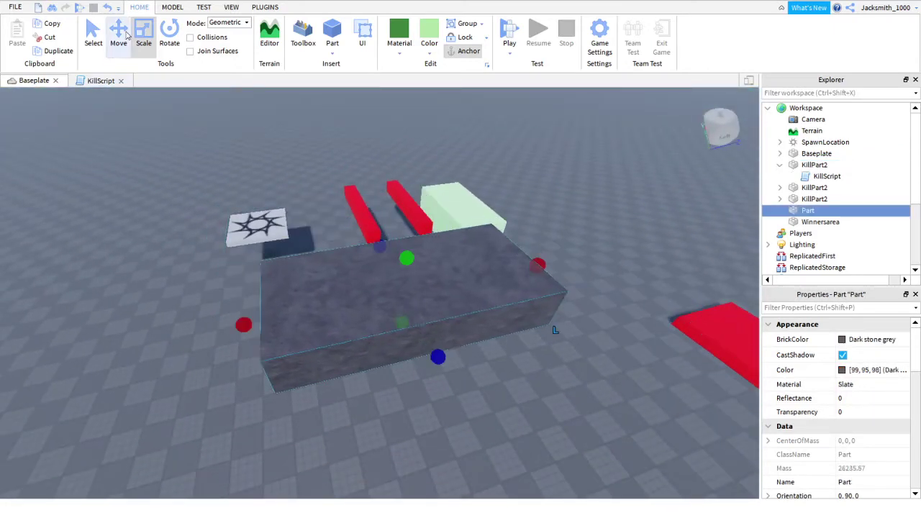
click(106, 7)
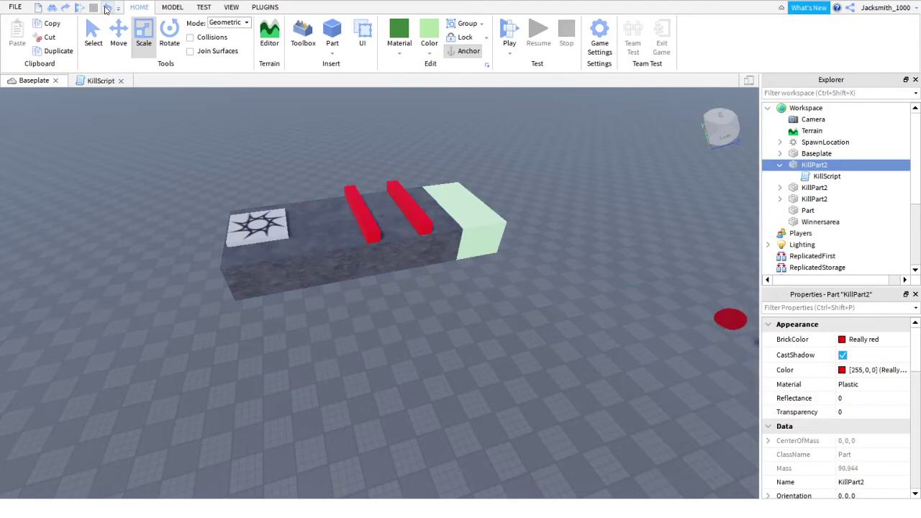
Step: Orbit to a low, close view of the obby, deselect the kill bar, and zoom in
right_drag(245, 225, 246, 225)
click(335, 222)
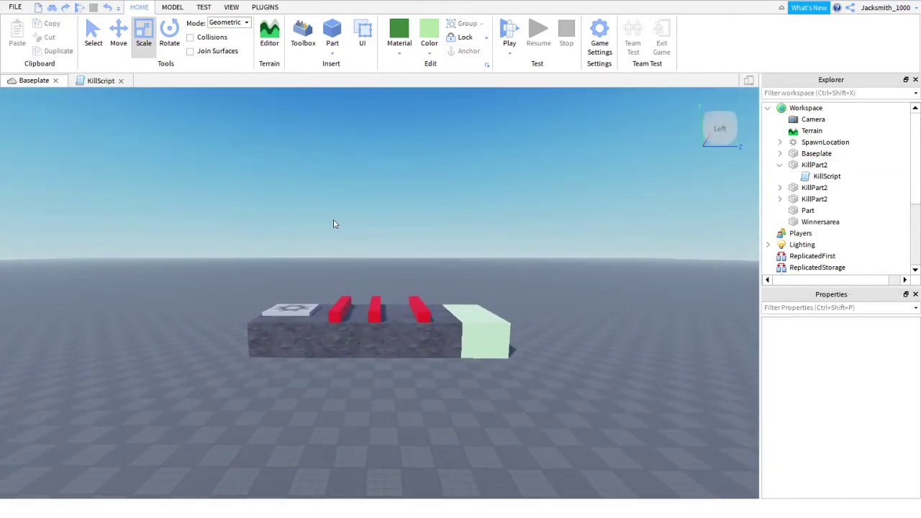
scroll(319, 208, up, 3)
scroll(320, 209, up, 2)
scroll(322, 210, up, 2)
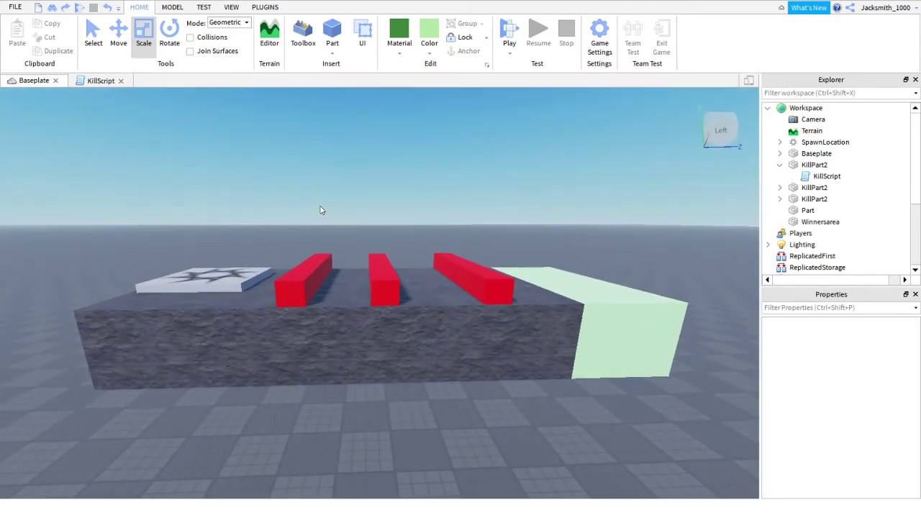